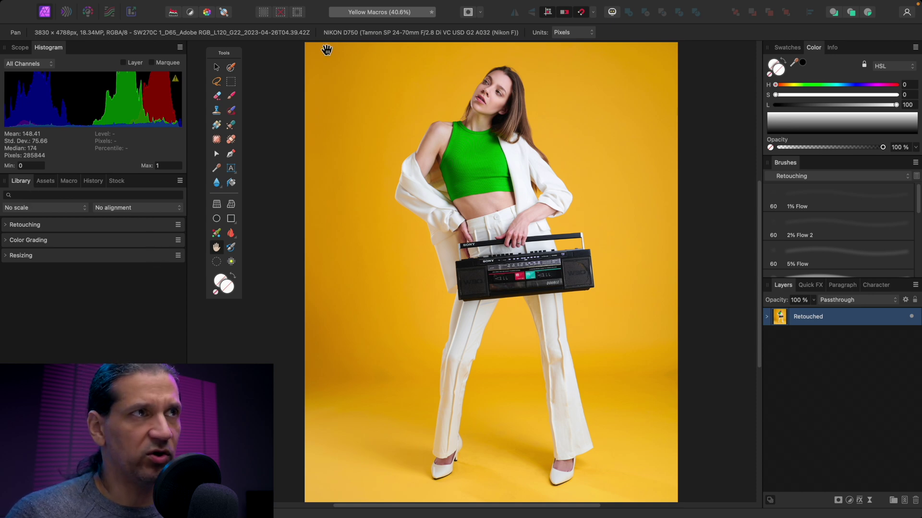
Show the Library panel, float it and dock it back, then dismiss its options menu without importing
left_click(342, 6)
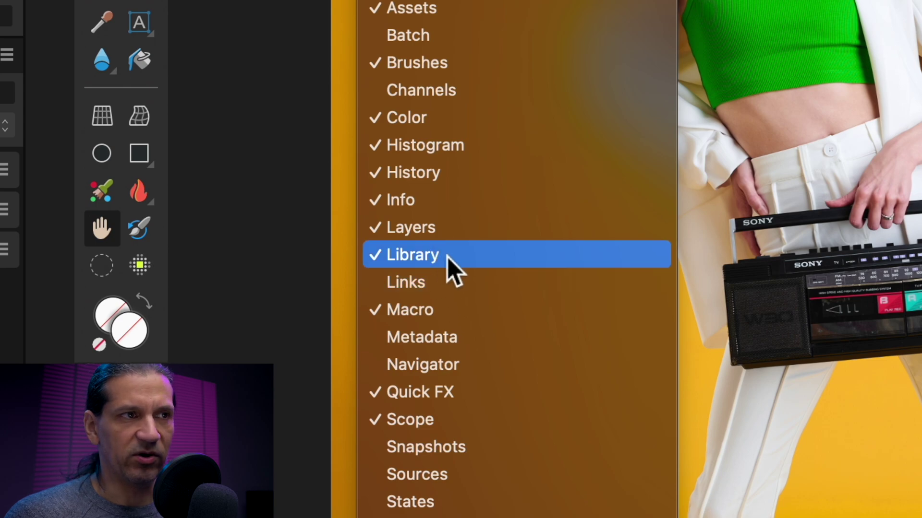
left_click(449, 256)
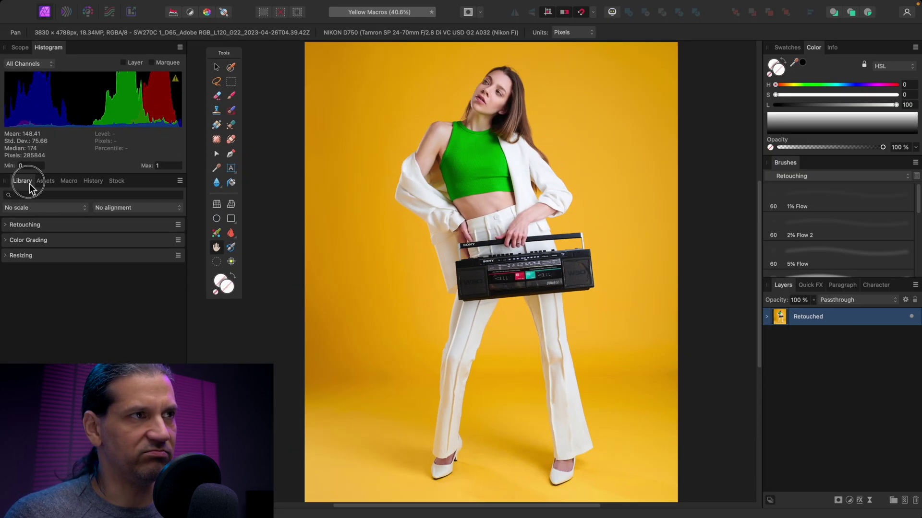
left_click_drag(61, 56, 620, 0)
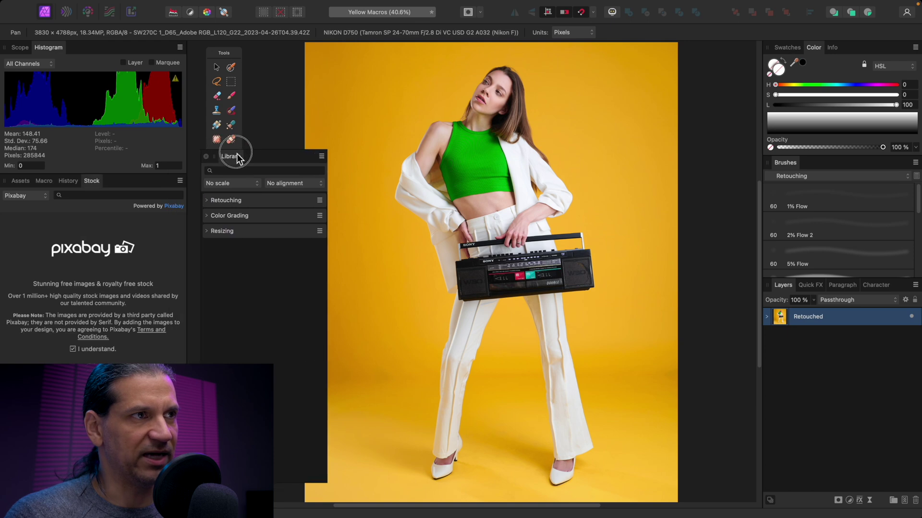
mouse_move(240, 157)
left_mouse_down()
mouse_move(261, 148)
mouse_move(212, 185)
mouse_move(31, 181)
mouse_move(43, 182)
left_mouse_up()
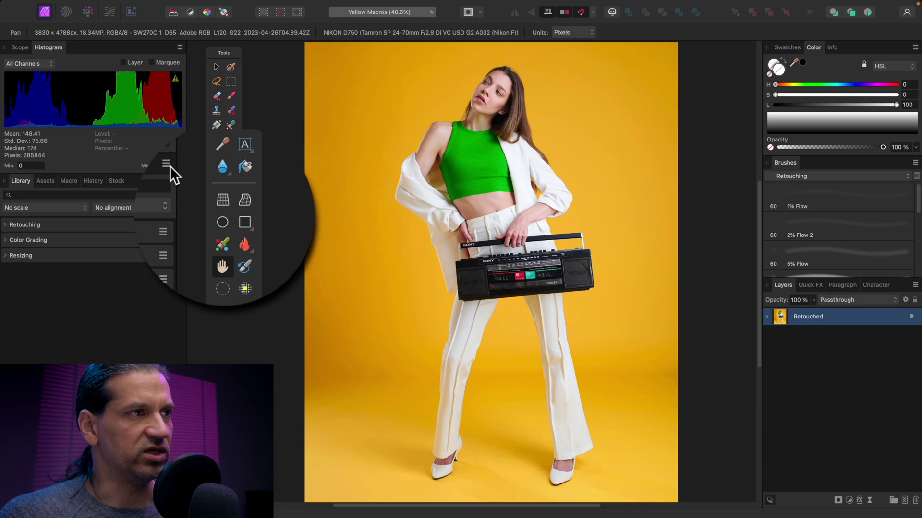
left_click(180, 181)
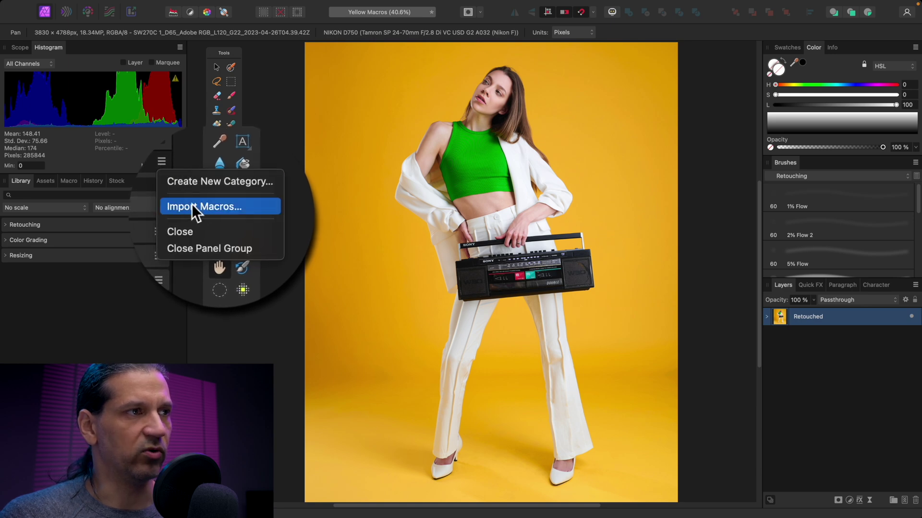
left_click(160, 271)
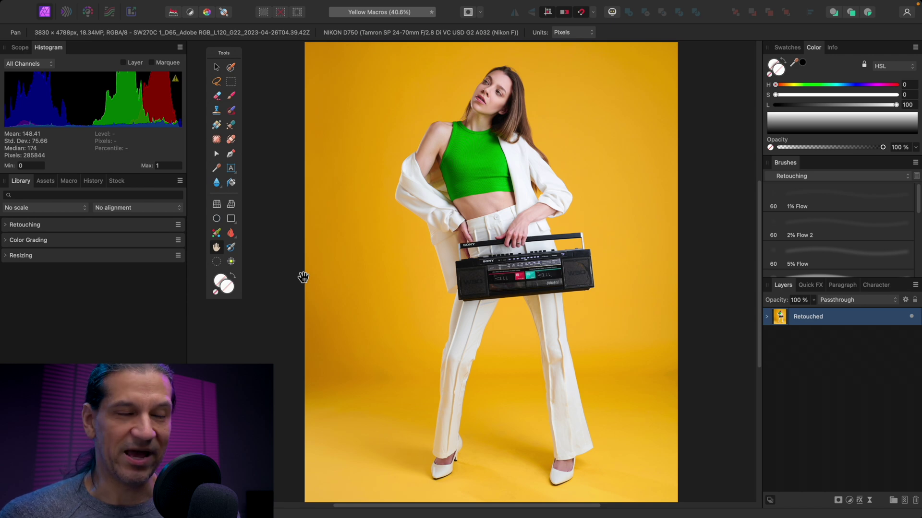
Expand the Retouching macro category and fit the whole photo in the window
left_click(5, 226)
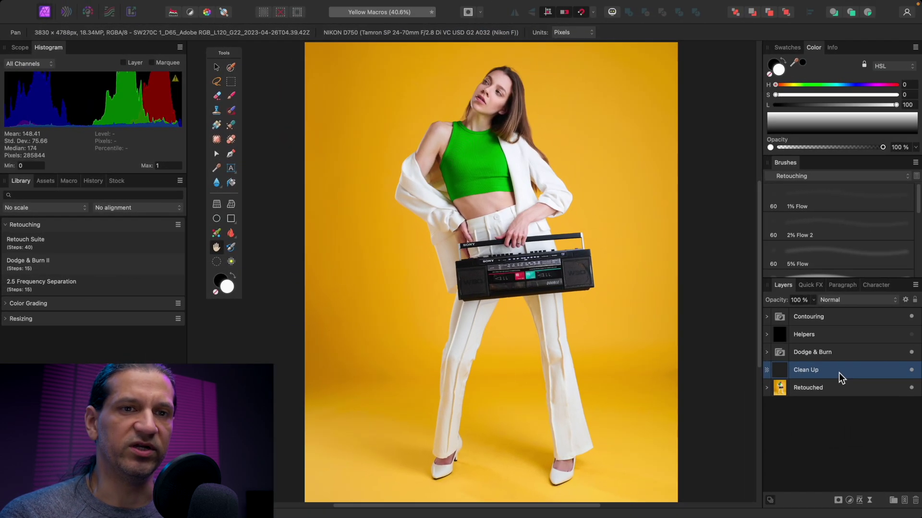
key("super+minus")
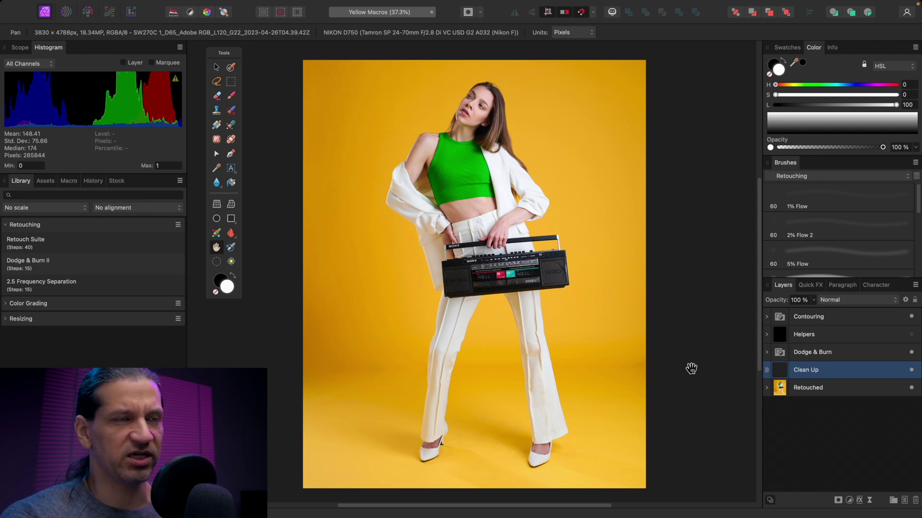
Expand the Retouched group and hide Color grading, eyes, Contouring, Dodge & Burn and Clean Up
left_click(766, 387)
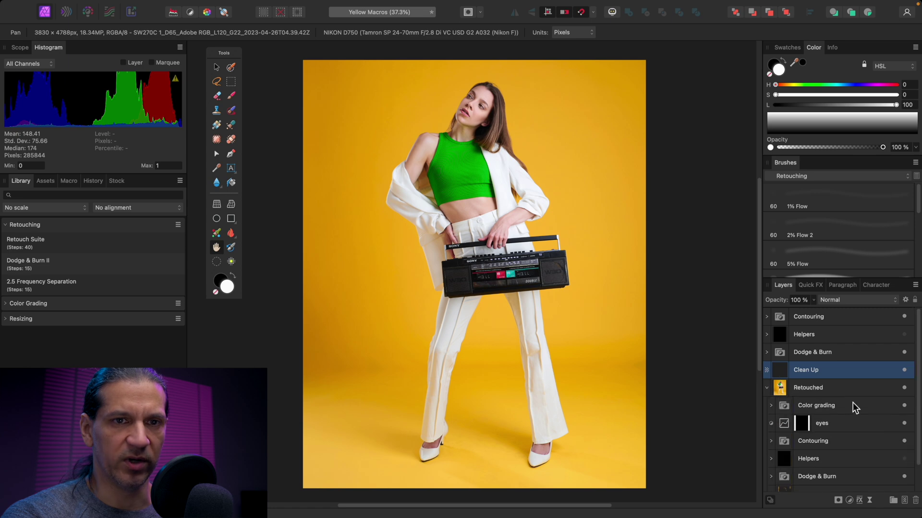
scroll(864, 408, "down", 2)
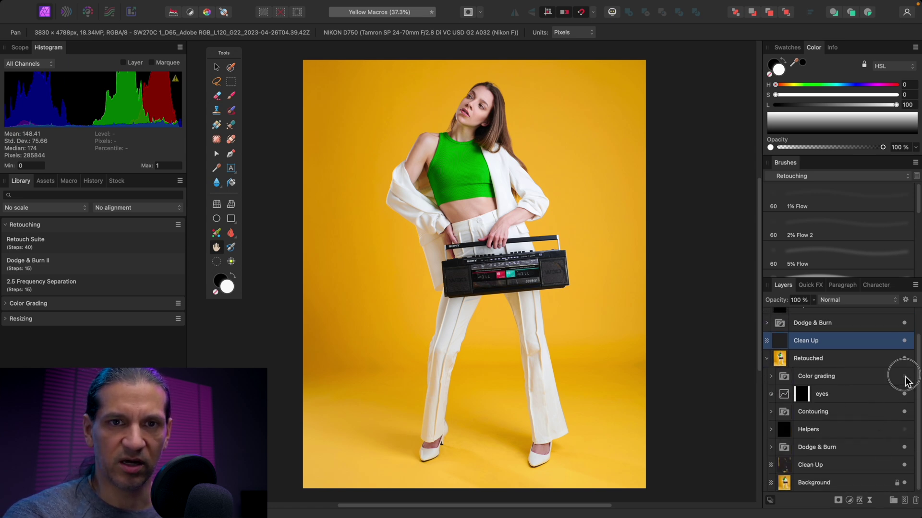
left_click(905, 376)
left_click(904, 394)
left_click(904, 412)
left_click(905, 447)
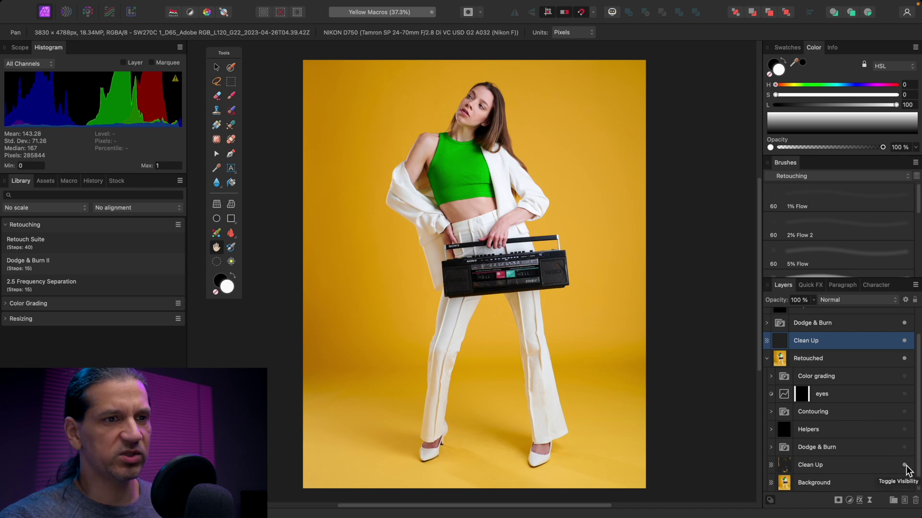
left_click(905, 464)
At 100% zoom, toggle Clean Up on and off to compare the floor spots
key("super+1")
scroll(664, 428, "down", 5)
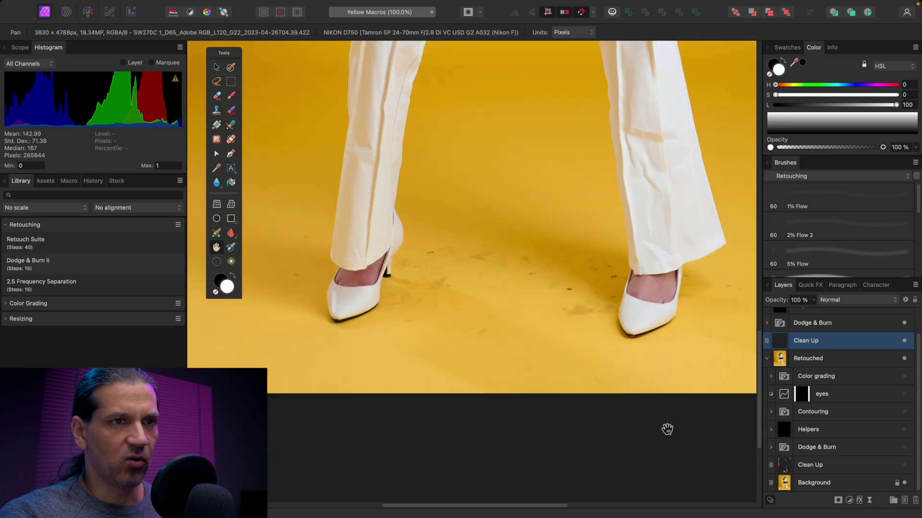
left_click(905, 465)
left_click(905, 464)
left_click(905, 464)
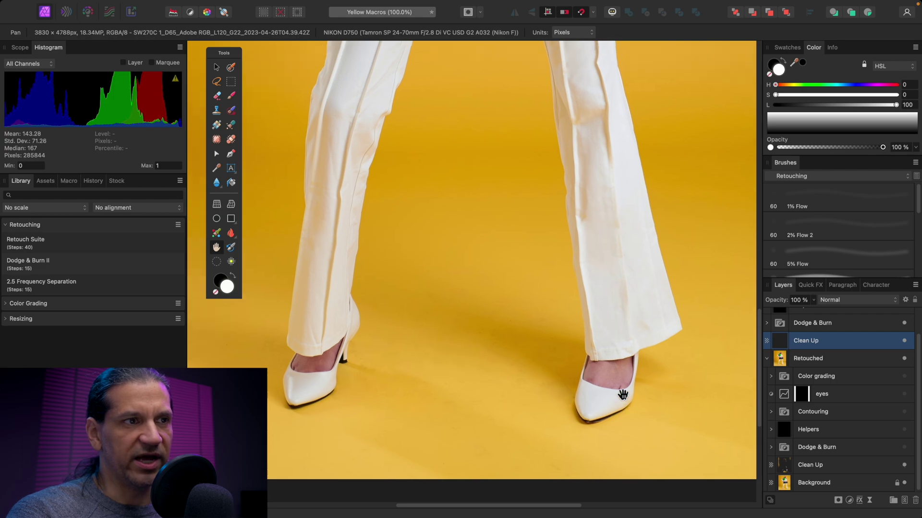
scroll(517, 362, "up", 20)
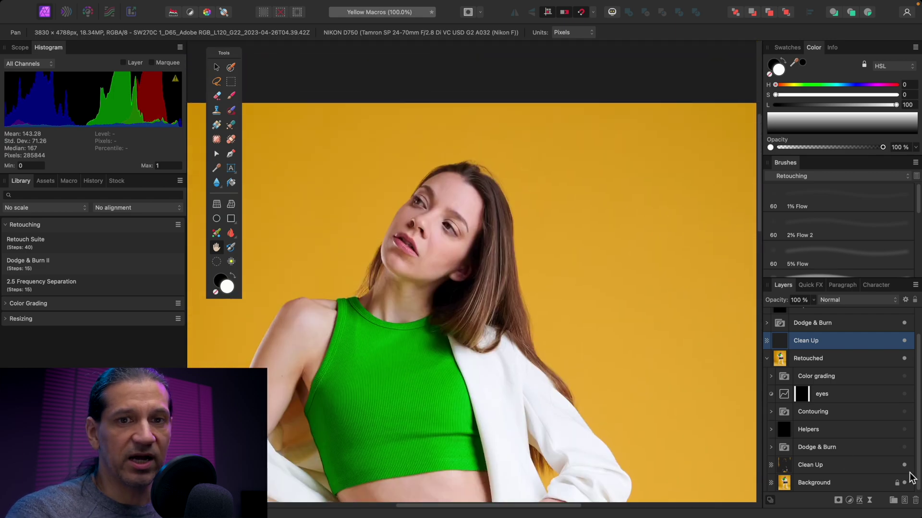
At 300% on the ear and hair, compare the skin with Clean Up on and off, then fit to view
key("super+plus")
key("super+plus")
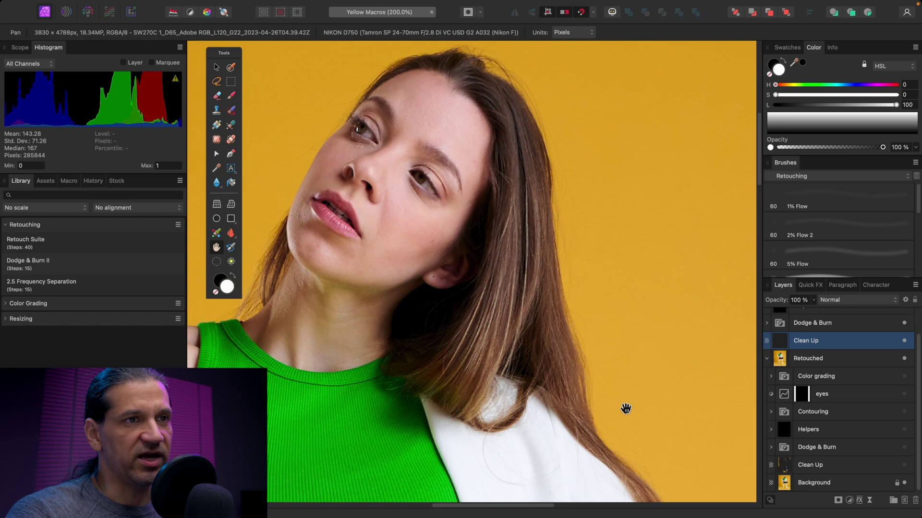
scroll(627, 408, "up", 1)
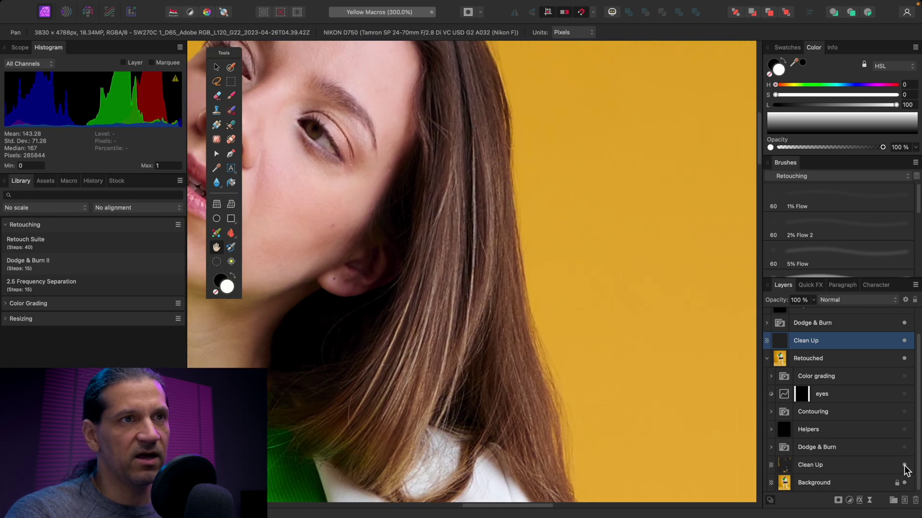
scroll(759, 418, "down", 2)
scroll(757, 418, "down", 5)
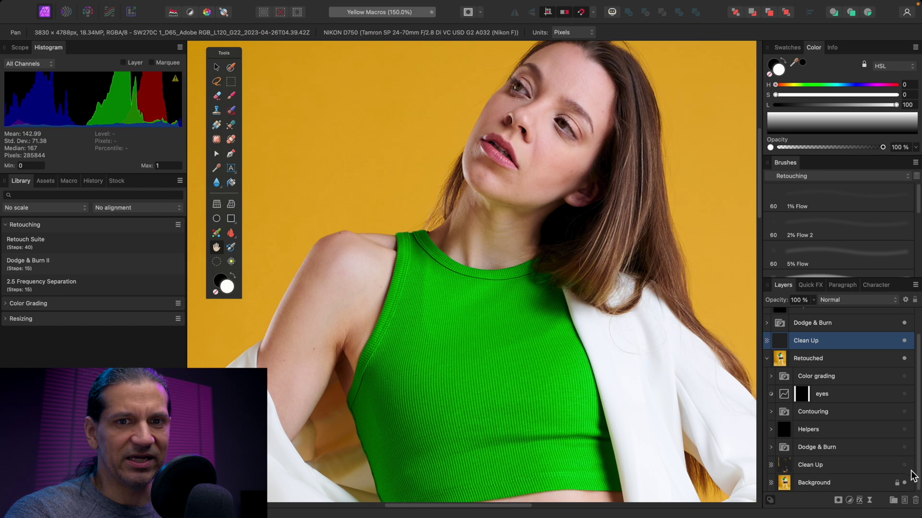
left_click(905, 464)
left_click(904, 465)
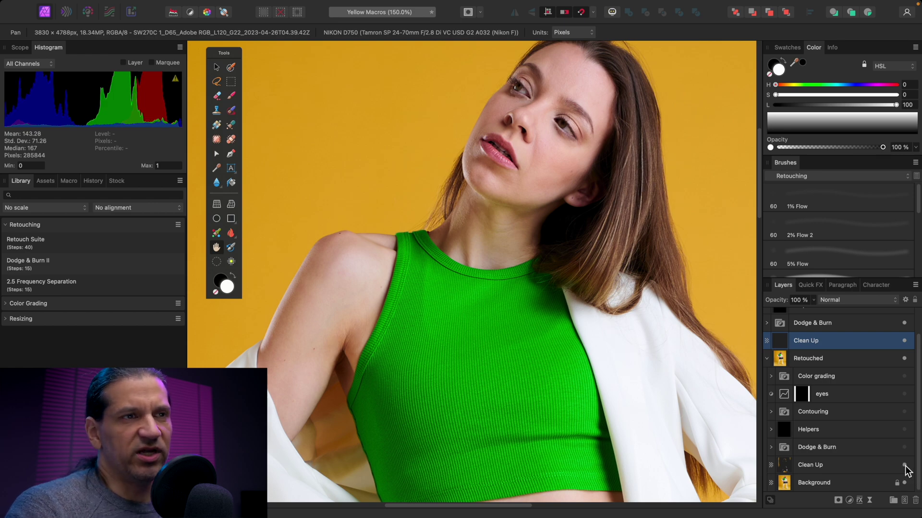
key("super+1")
key("super+0")
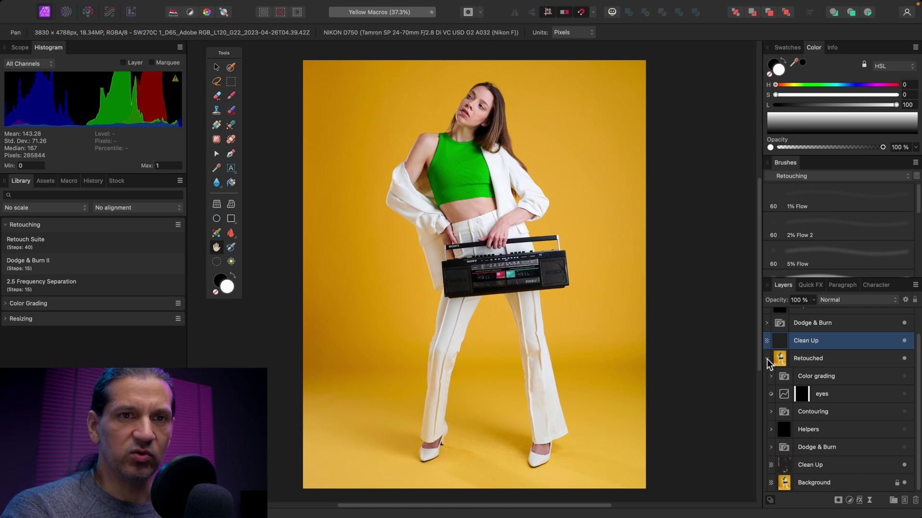
Open the Dodge & Burn group and inspect the Dodge and Burn curve settings
left_click(766, 358)
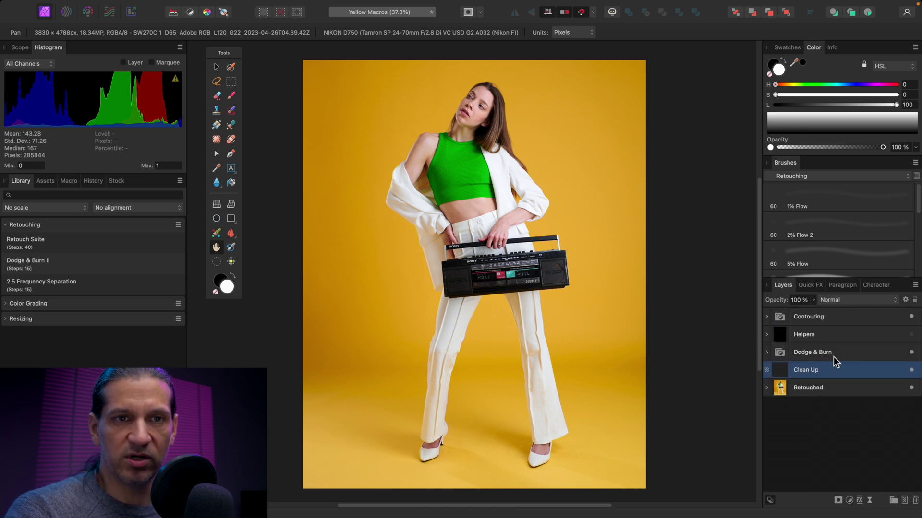
left_click(767, 353)
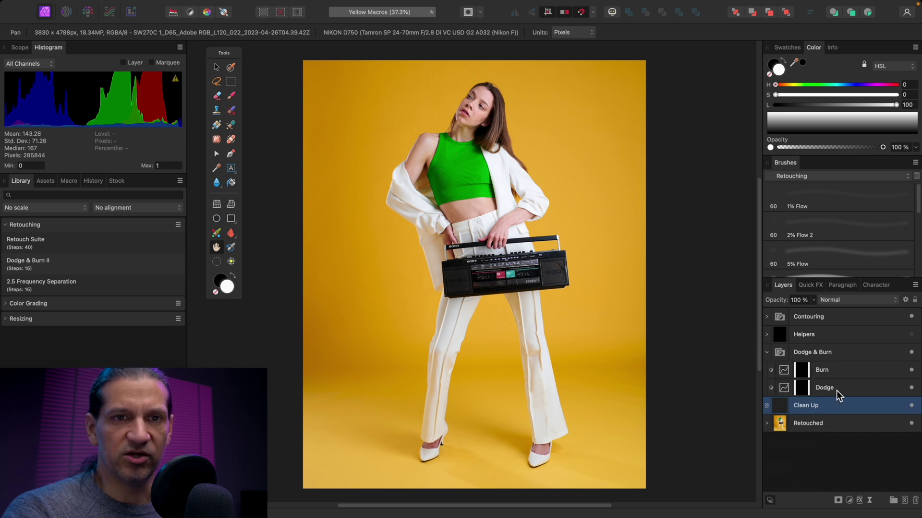
double_click(783, 388)
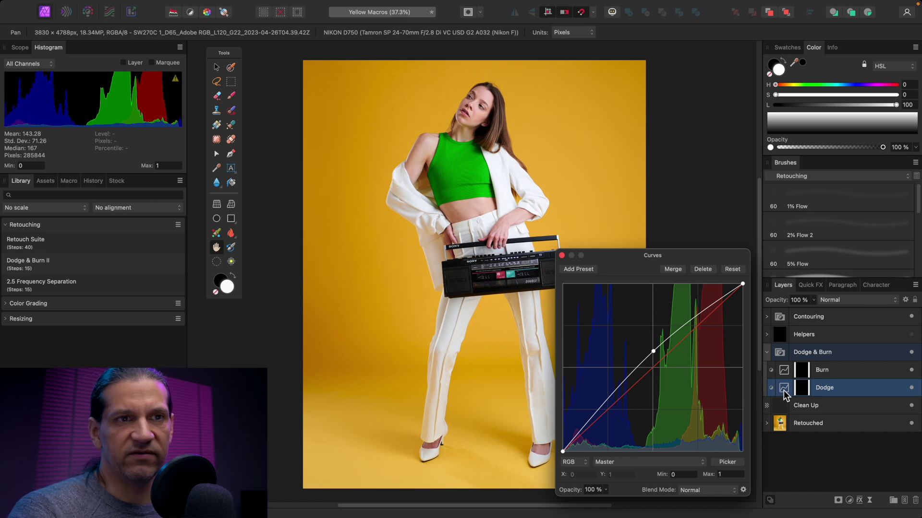
double_click(784, 370)
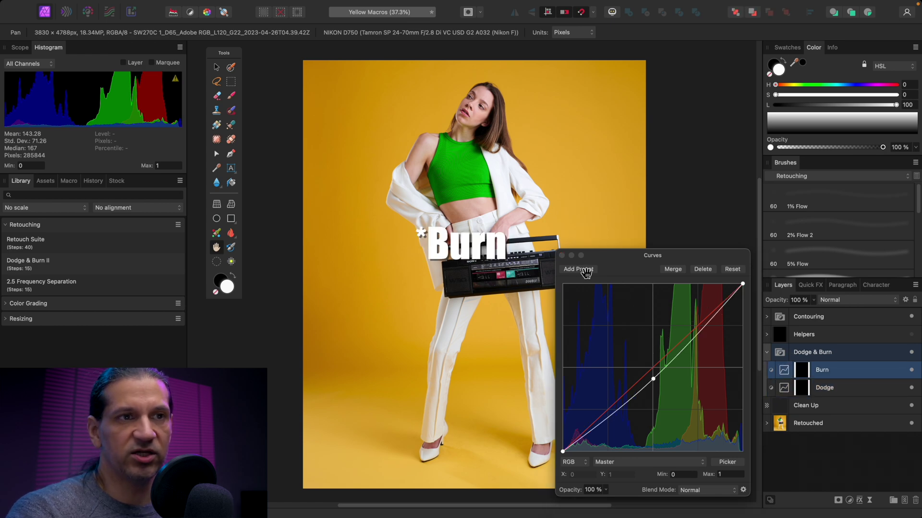
left_click(563, 255)
With a soft 280 px mask brush, paint dodge then burn strokes on the yellow backdrop
left_click(843, 389)
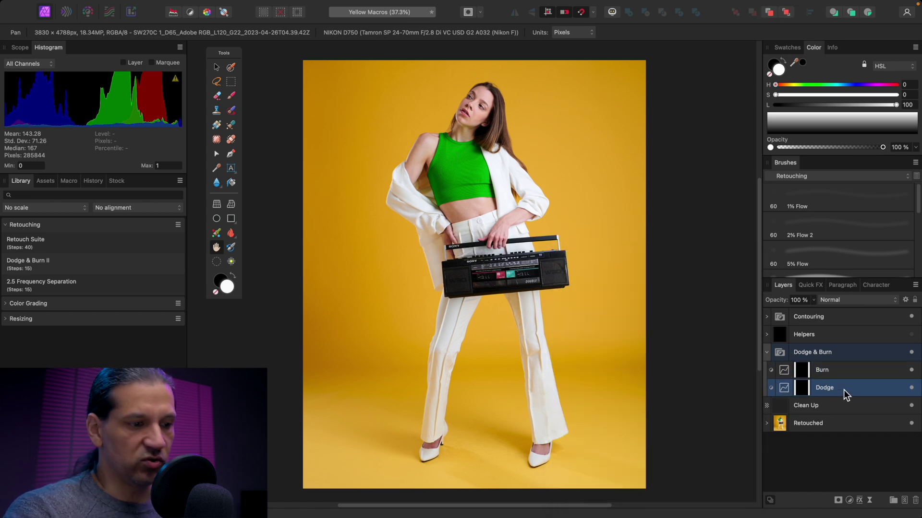
key("b")
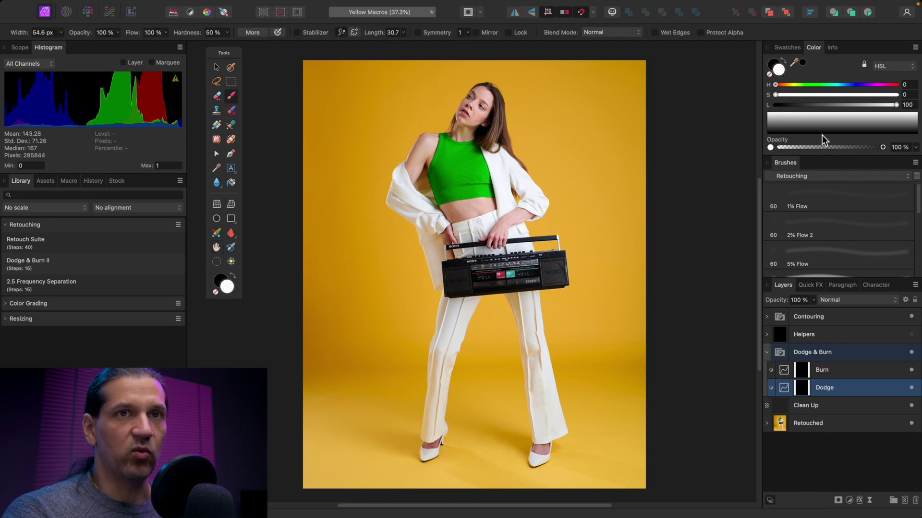
scroll(845, 237, "down", 5)
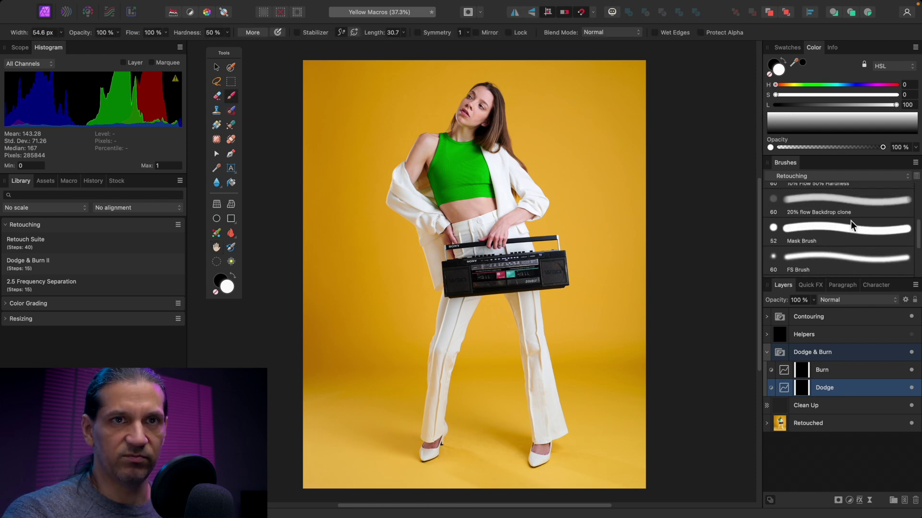
left_click(844, 237)
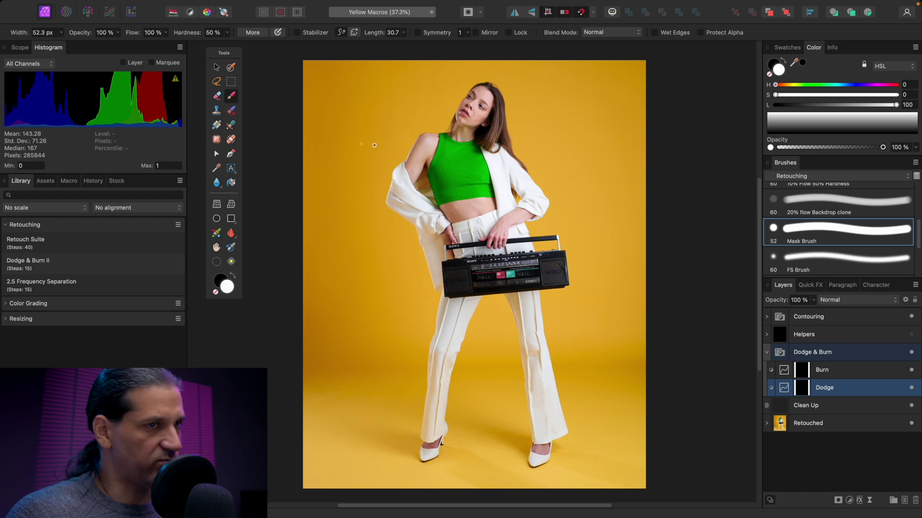
key("bracketright")
key("bracketright")
key("bracketright")
key("bracketright")
key("bracketright")
key("bracketright")
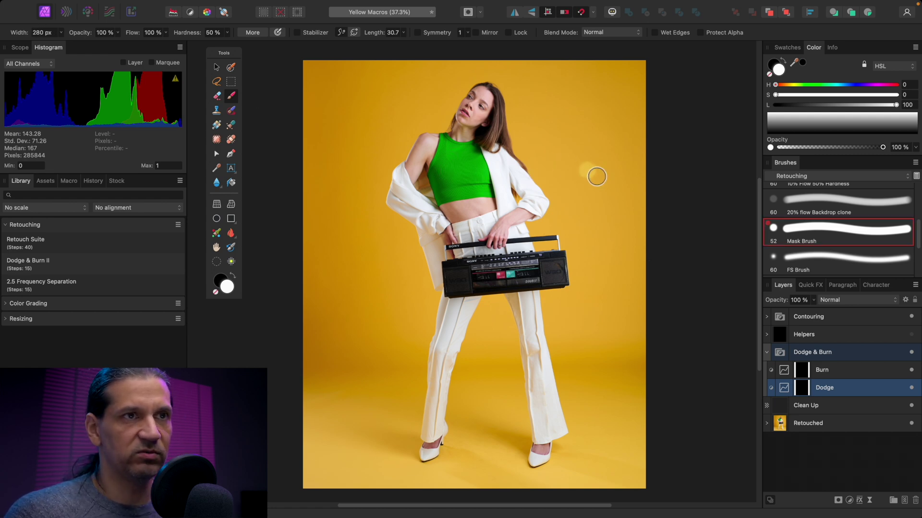
mouse_move(550, 149)
left_mouse_down()
mouse_move(575, 138)
mouse_move(608, 177)
left_mouse_up()
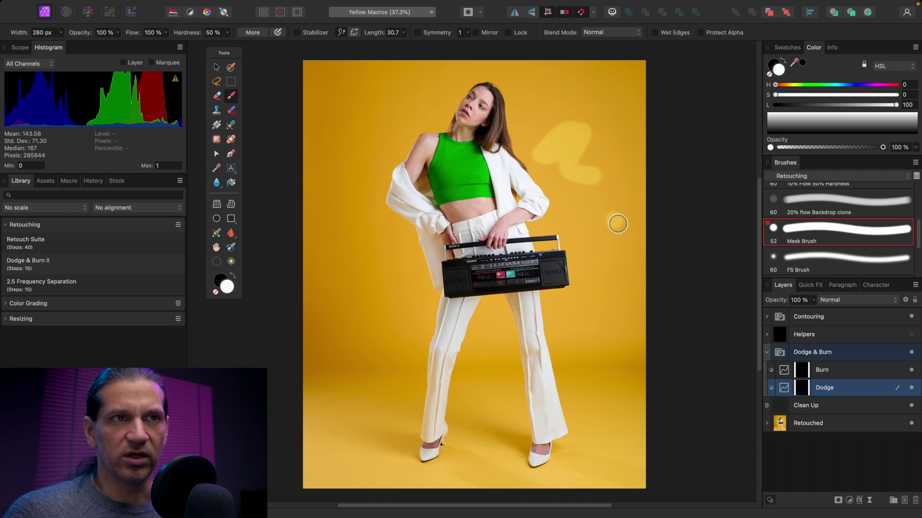
left_click(832, 371)
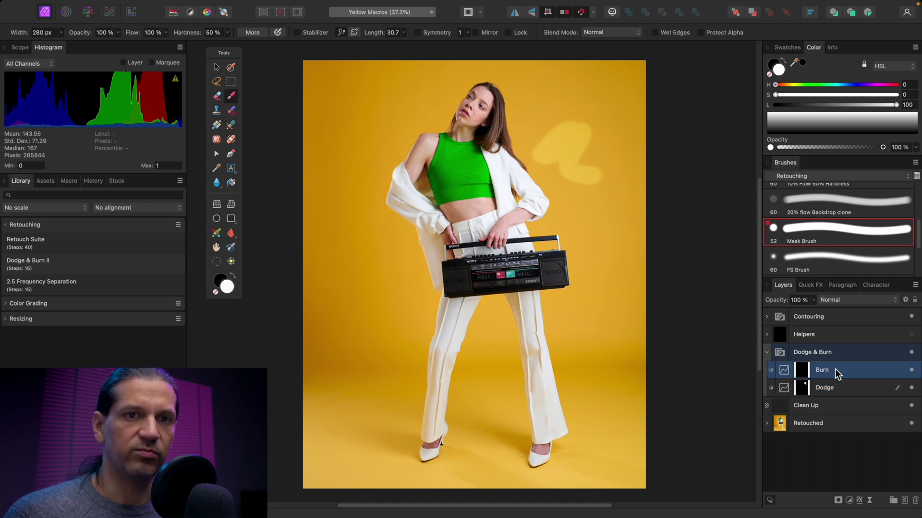
left_click_drag(597, 219, 655, 290)
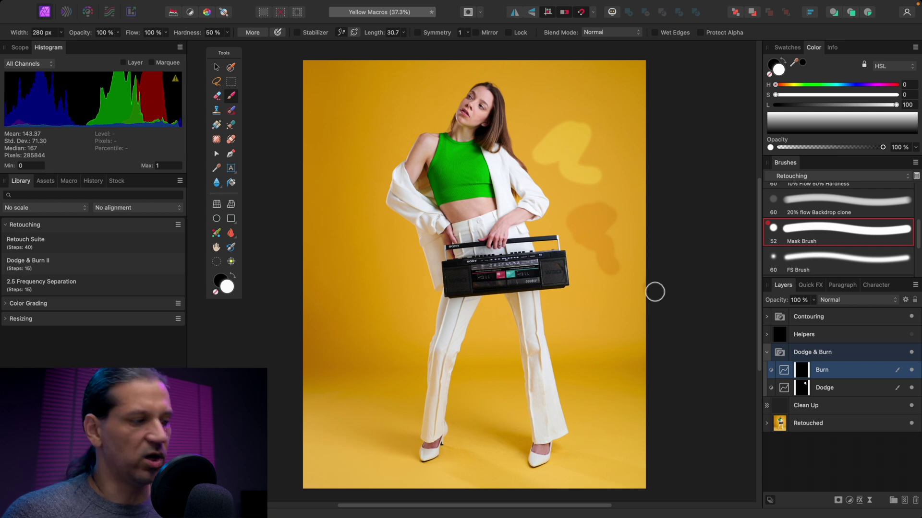
key("alt+[")
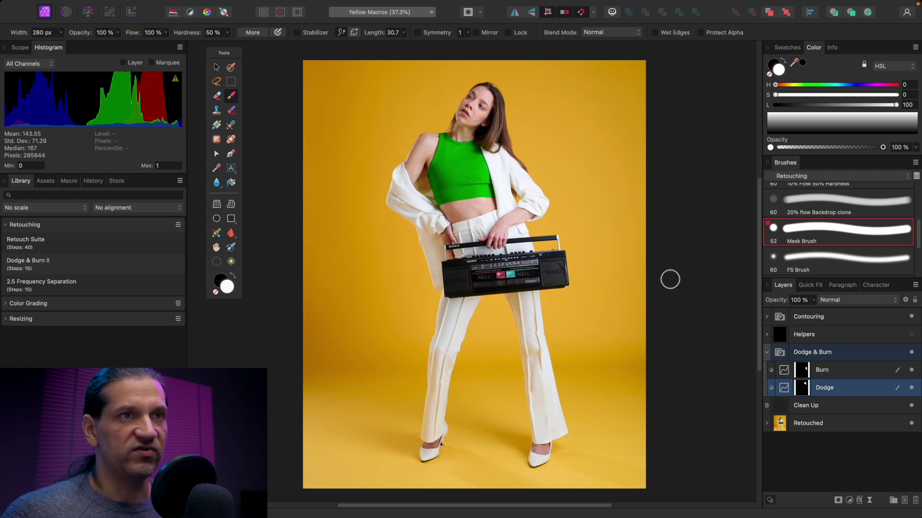
Expand Retouched and toggle Dodge & Burn off and on to compare the torso skin, then fit to view
left_click(766, 352)
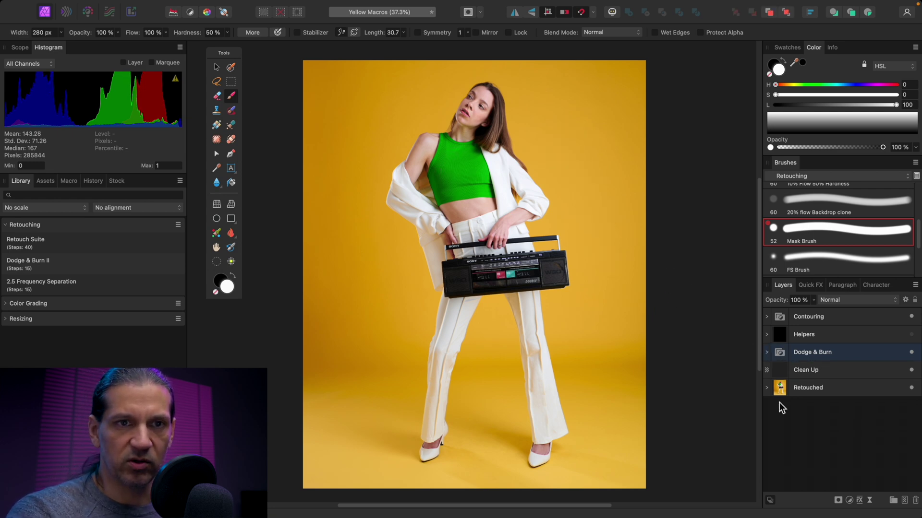
left_click(767, 387)
scroll(852, 413, "down", 2)
scroll(852, 412, "up", 1)
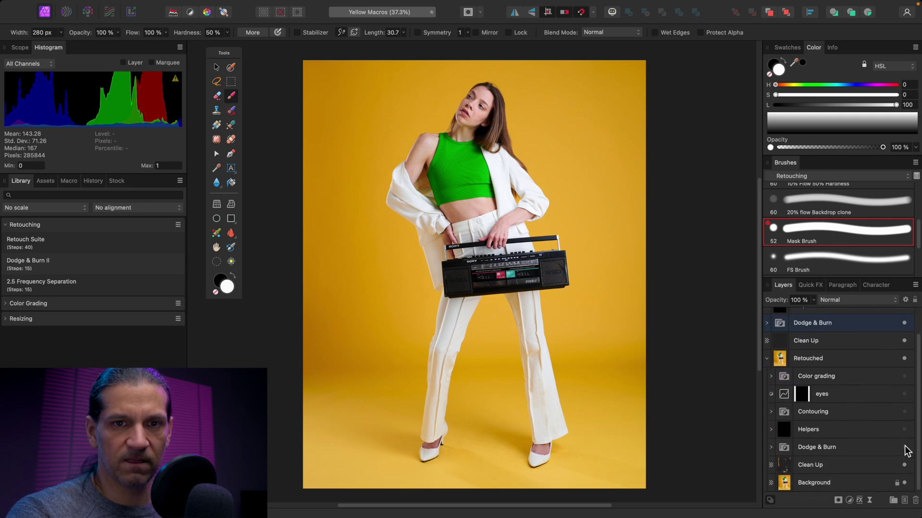
scroll(607, 365, "up", 5)
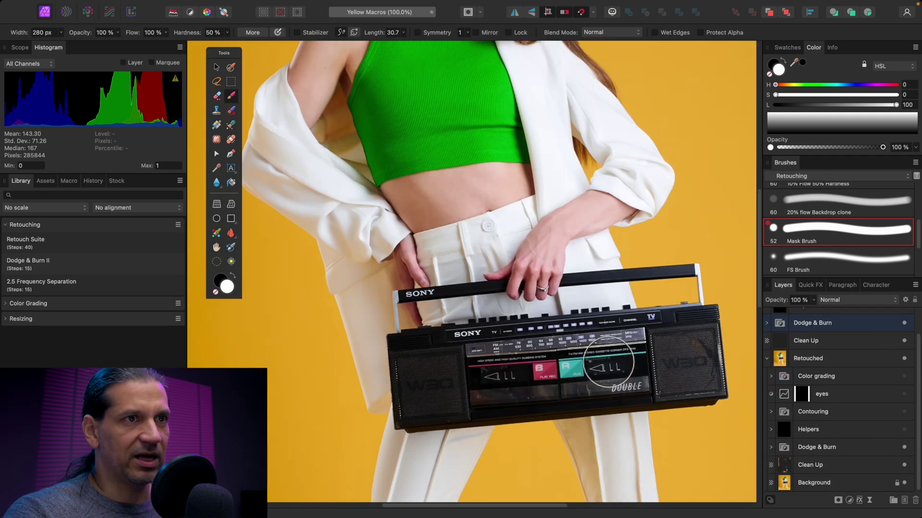
scroll(607, 364, "up", 3)
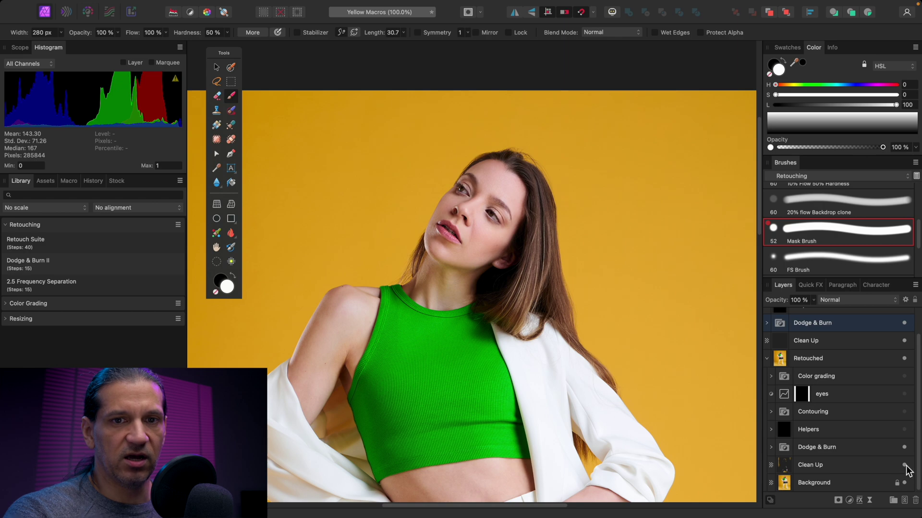
left_click(905, 448)
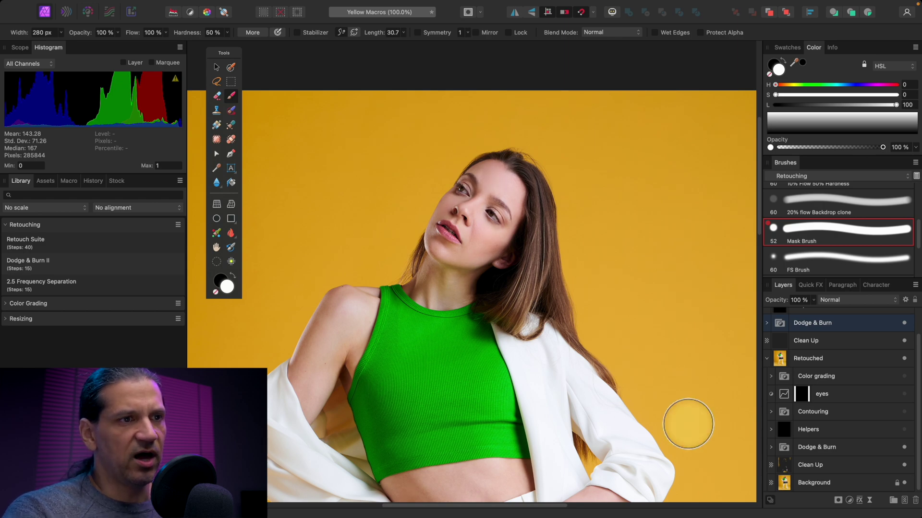
scroll(627, 405, "up", 5)
scroll(624, 408, "left", 3)
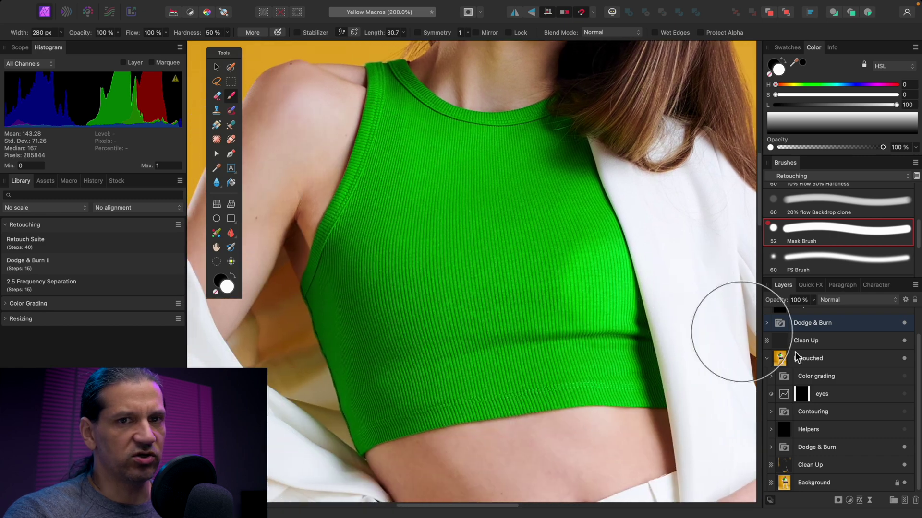
left_click(905, 447)
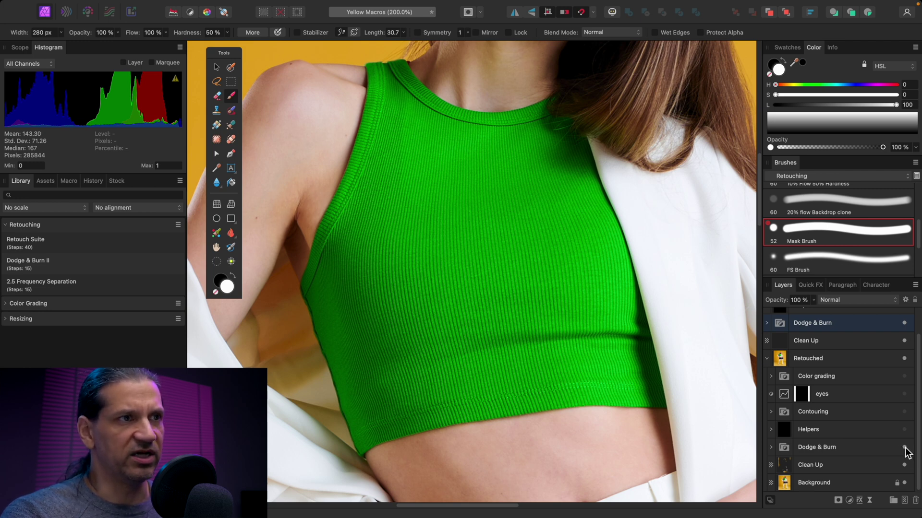
key("super+0")
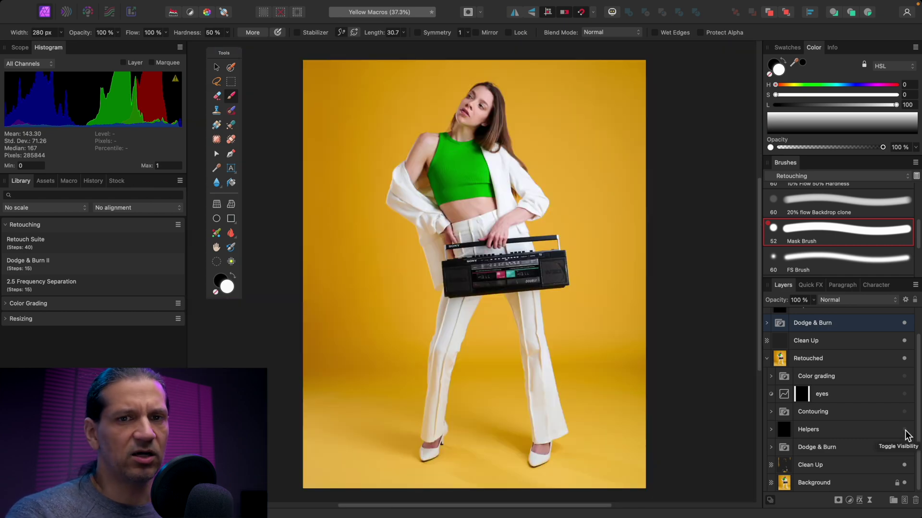
left_click(905, 430)
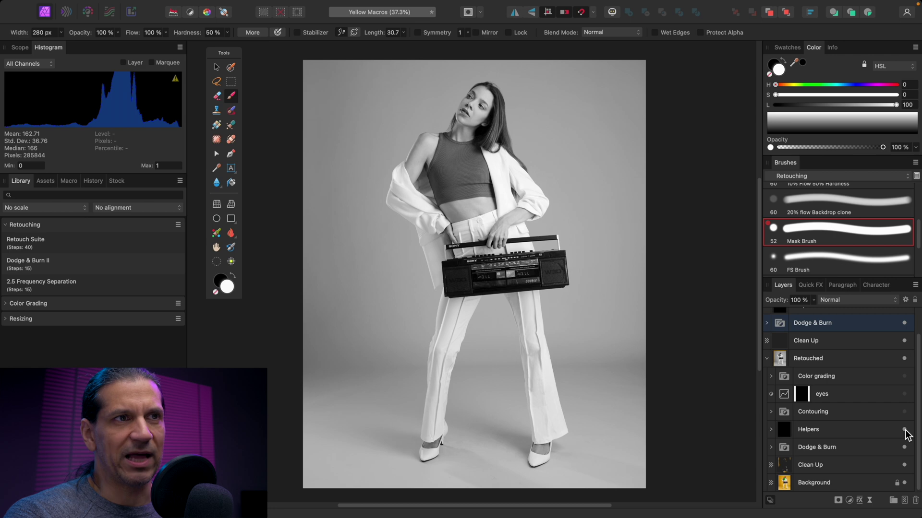
left_click(905, 447)
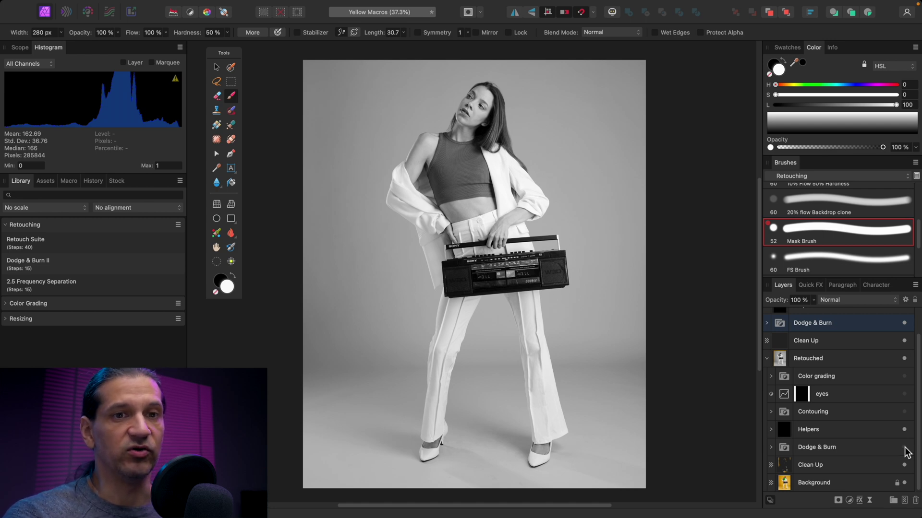
left_click(905, 429)
left_click(771, 429)
scroll(845, 432, "down", 2)
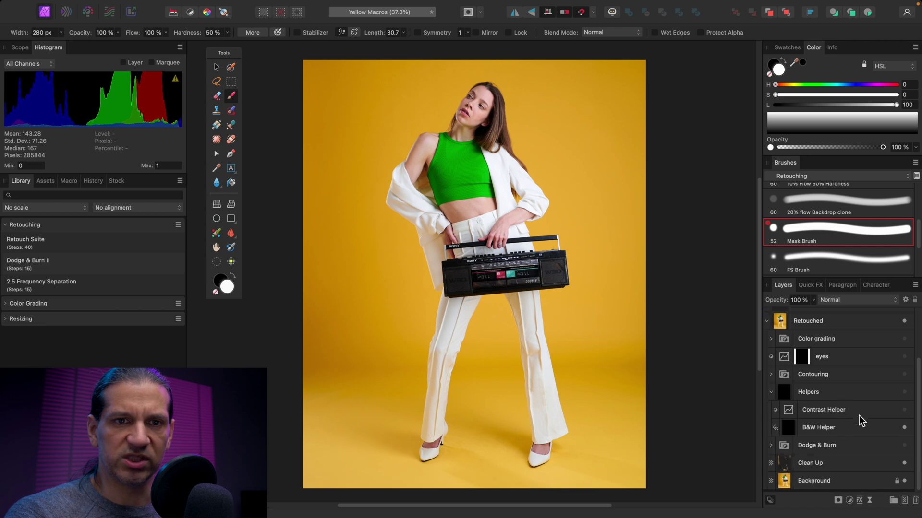
left_click(904, 394)
left_click(905, 412)
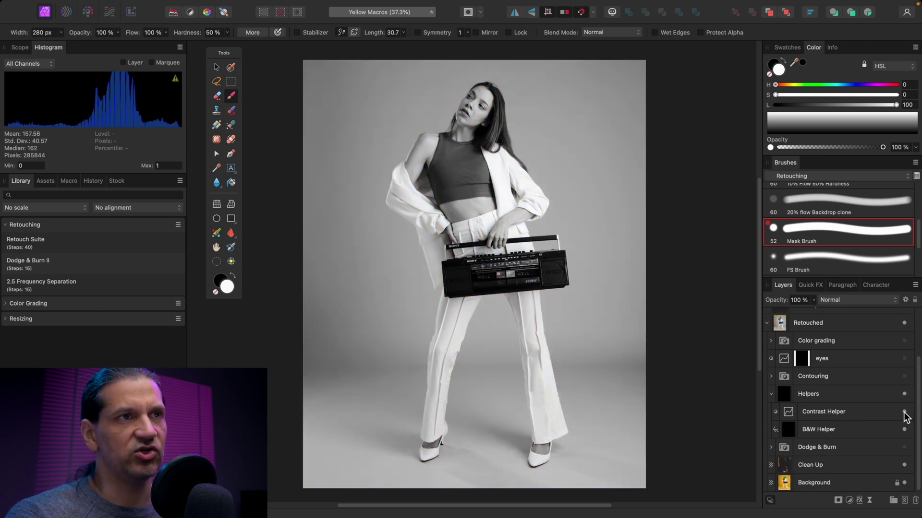
left_click(905, 412)
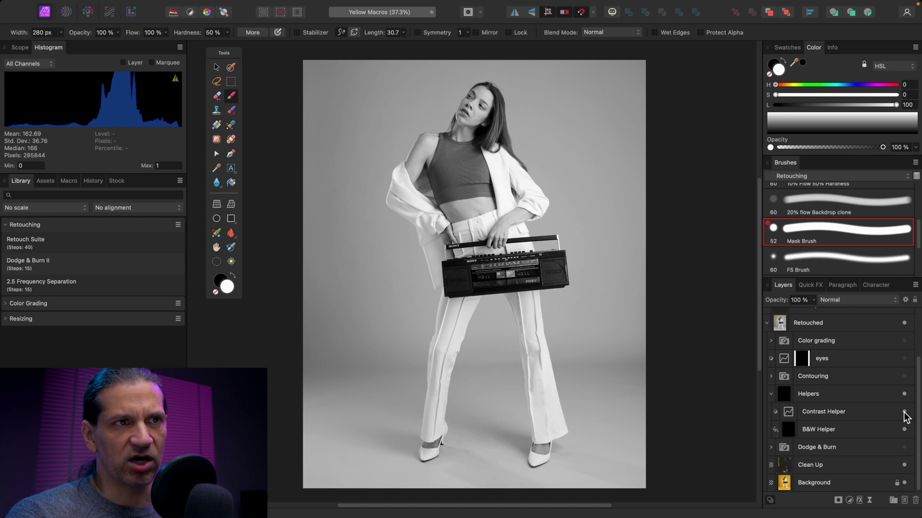
left_click(904, 411)
scroll(534, 409, "up", 5)
scroll(504, 401, "up", 5)
scroll(615, 406, "down", 1)
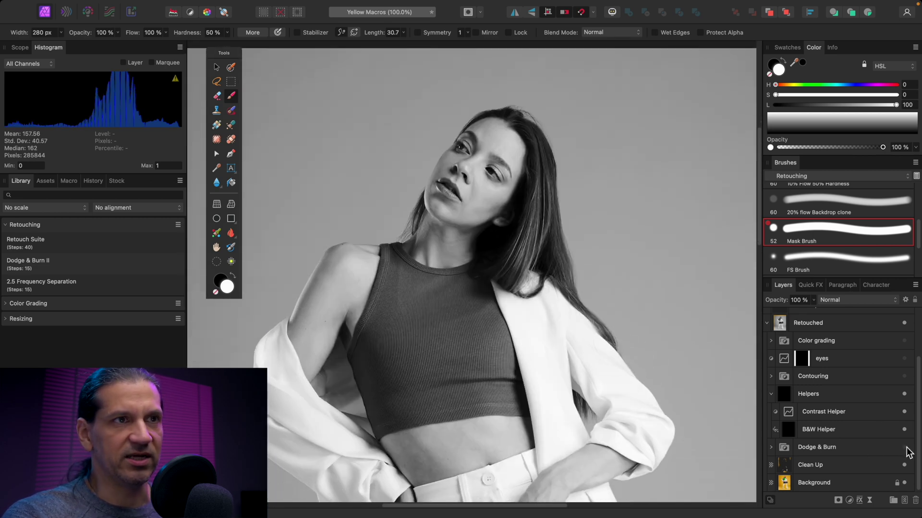
key("super+2")
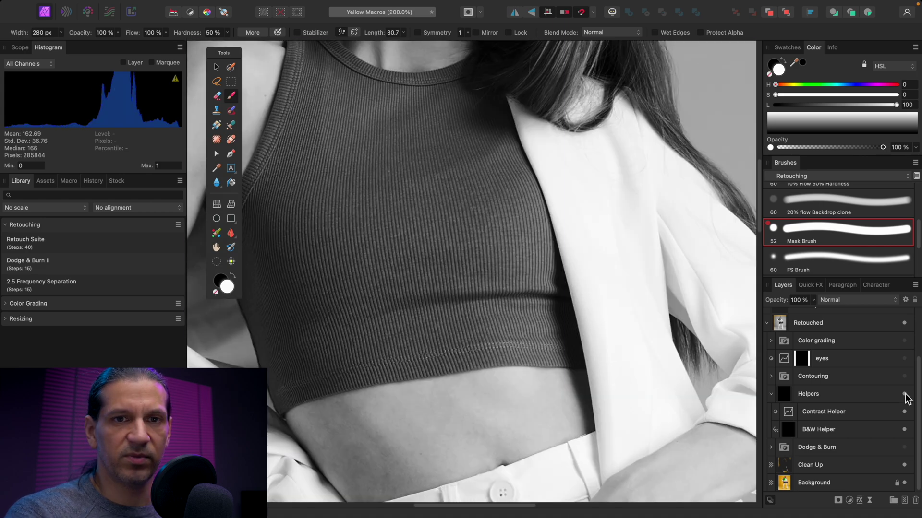
left_click(904, 394)
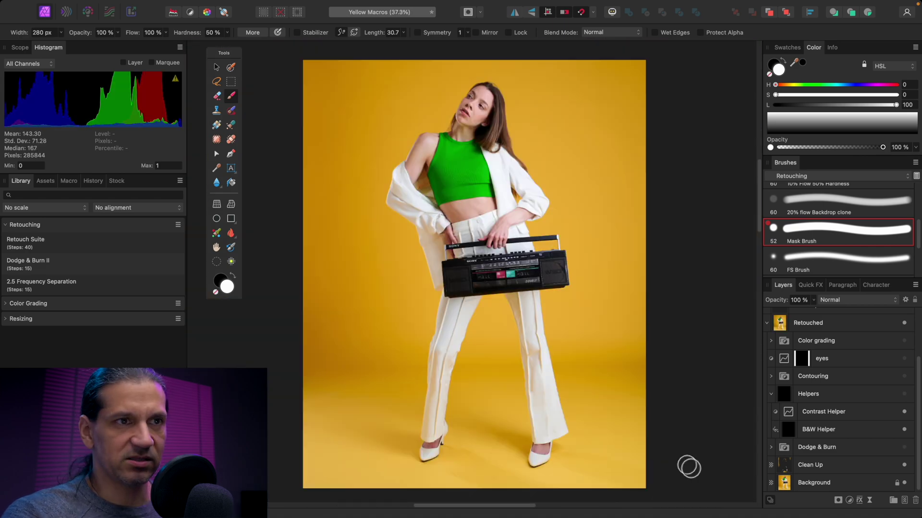
key("super+0")
Collapse Helpers, expand Contouring and reposition the Contour Dodge layer in the stack
left_click(771, 395)
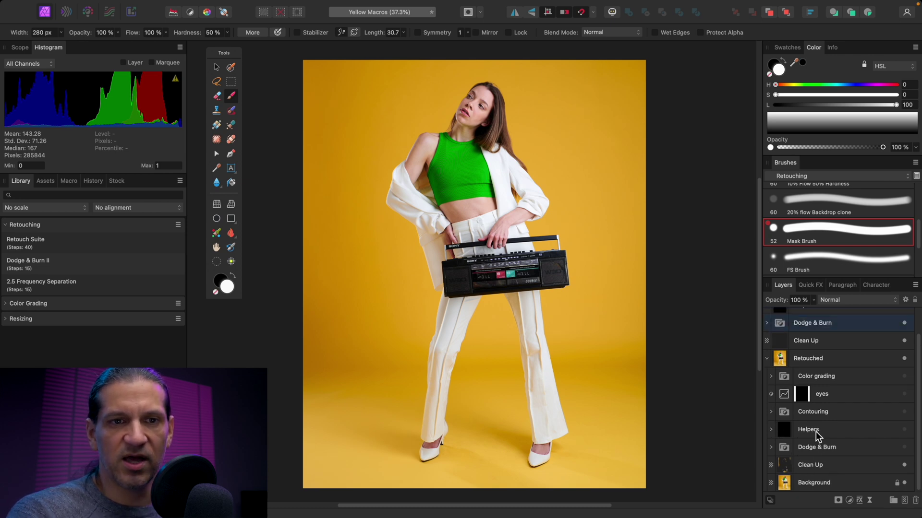
left_click(771, 412)
scroll(848, 433, "down", 2)
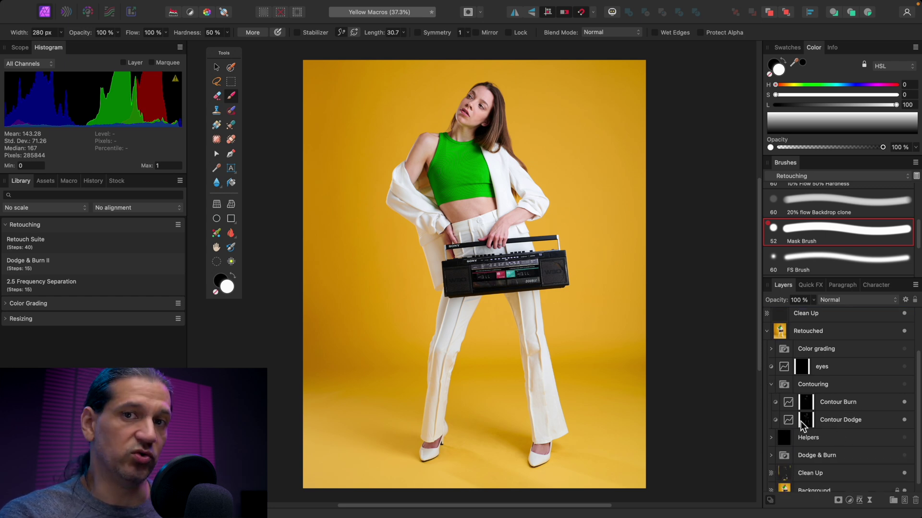
left_click_drag(800, 422, 820, 426)
scroll(816, 425, "up", 1)
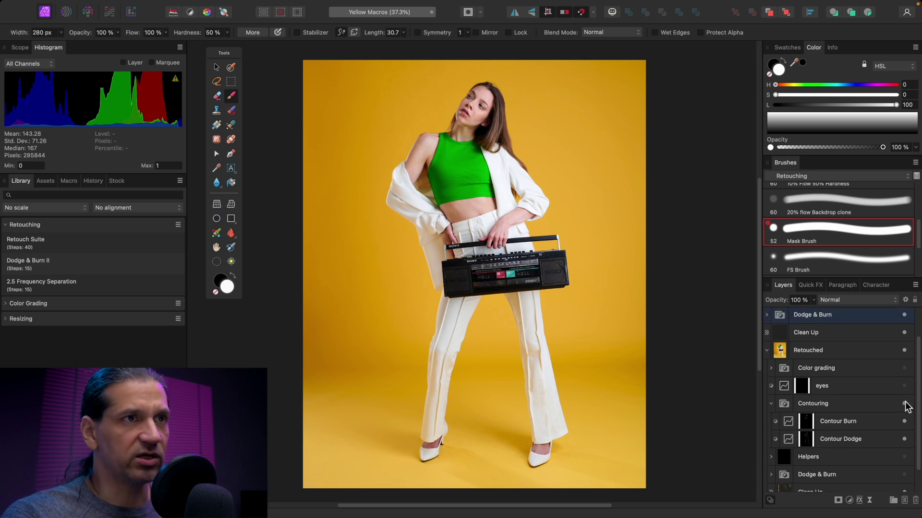
At 150% on the face, toggle Contouring on and off to compare, then zoom out to the full figure
key("super+equal")
key("super+equal")
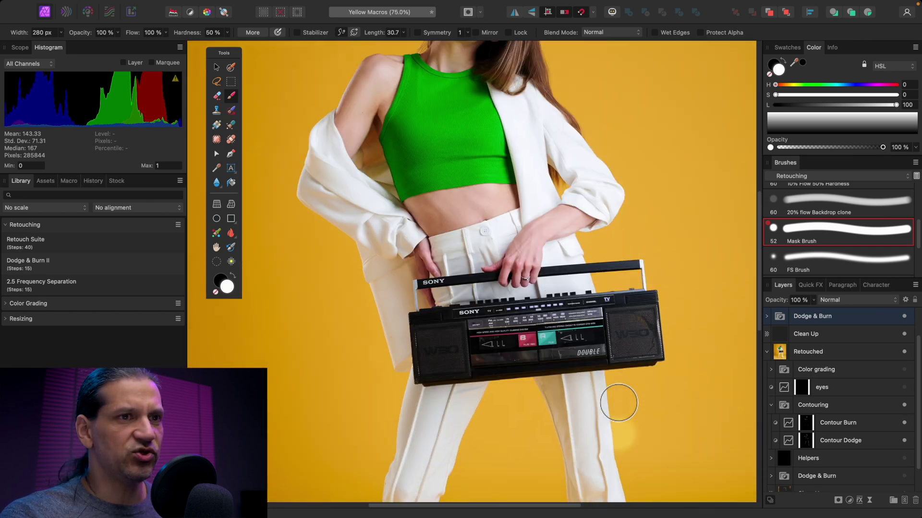
scroll(619, 391, "up", 5)
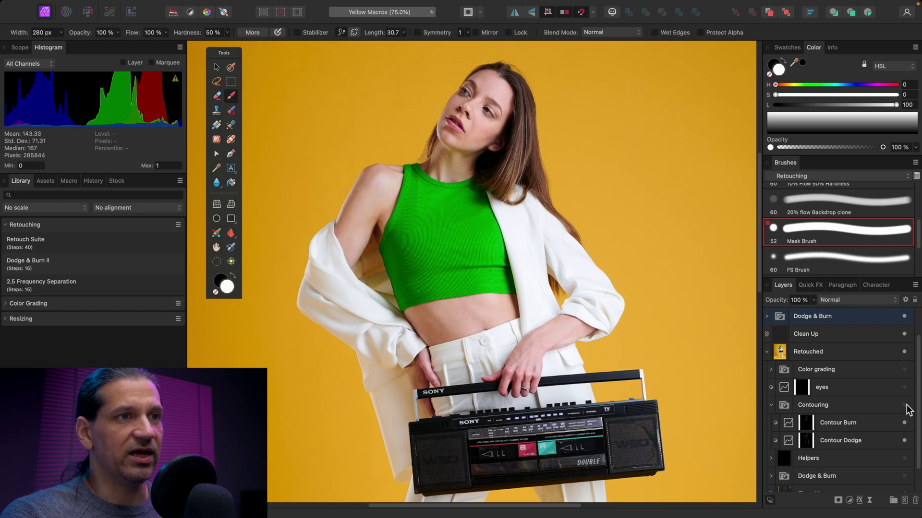
key("super+equal")
key("super+equal")
scroll(582, 282, "up", 5)
scroll(581, 282, "down", 3)
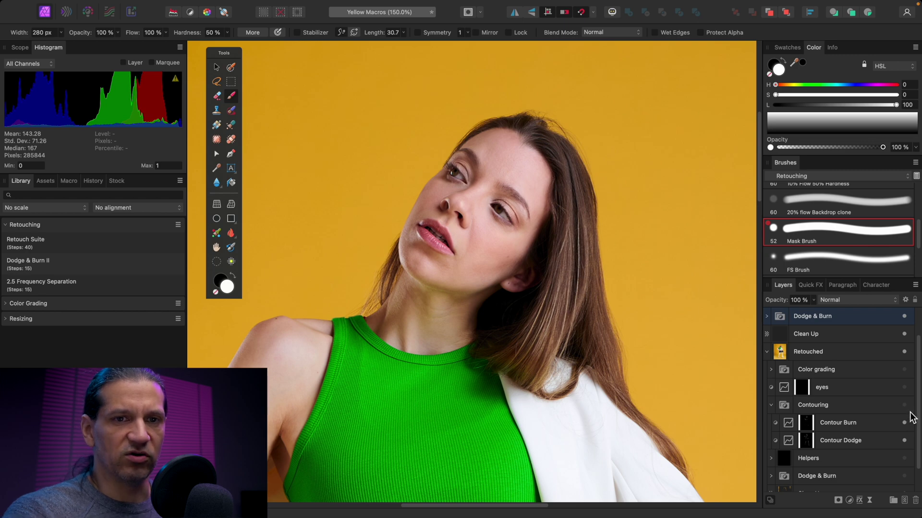
left_click(904, 405)
left_click(905, 406)
left_click(905, 406)
left_click(906, 406)
key("super+minus")
key("super+minus")
scroll(631, 410, "down", 5)
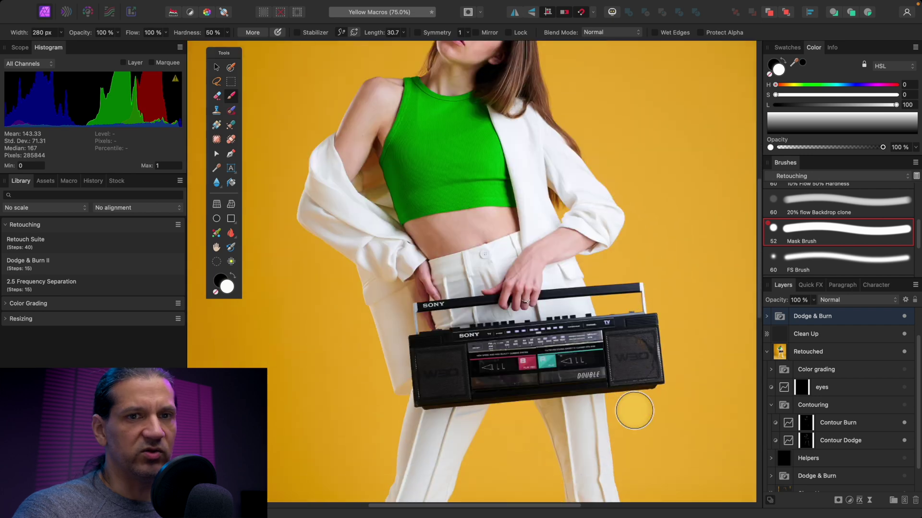
key("super+minus")
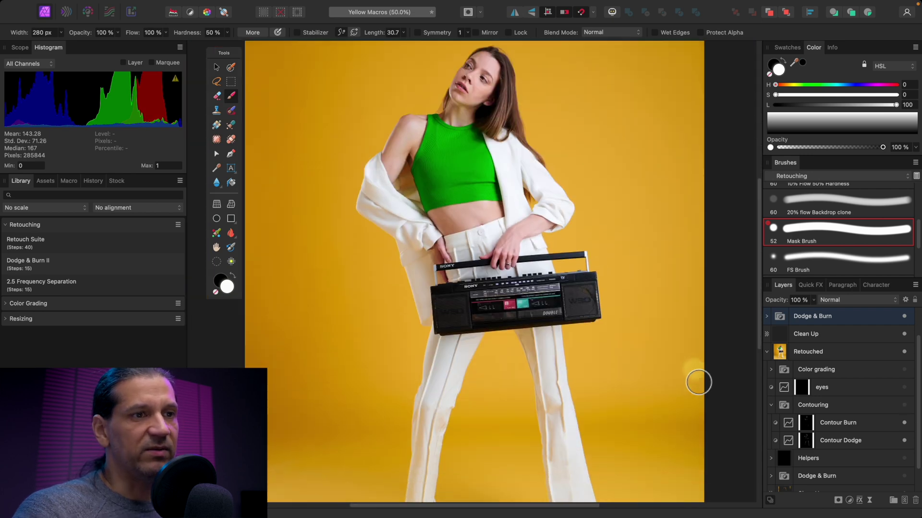
scroll(705, 380, "down", 2)
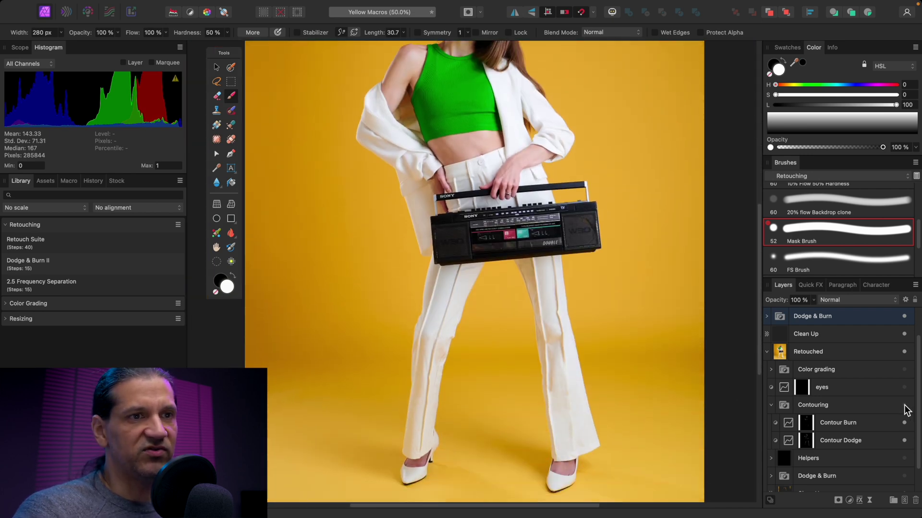
scroll(637, 370, "up", 3)
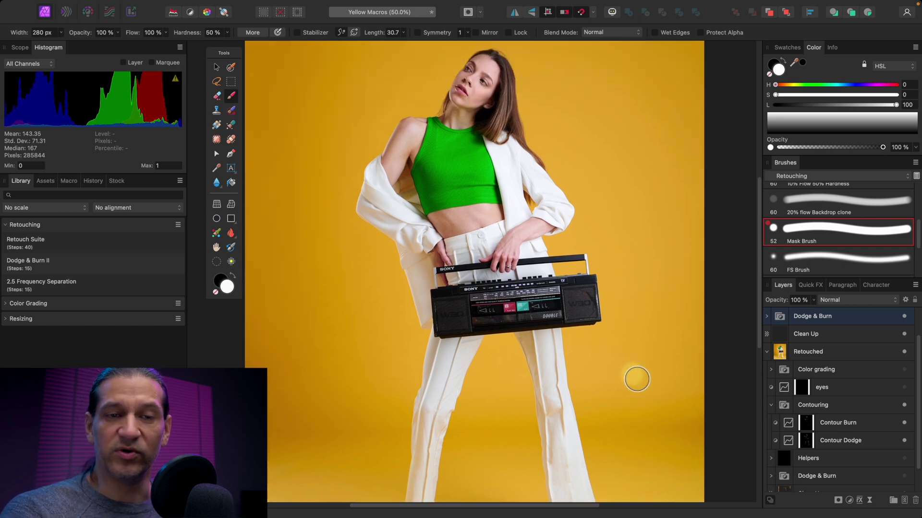
Re-expand Contouring, select Contour Burn and inspect its curve settings before closing them
left_click(770, 405)
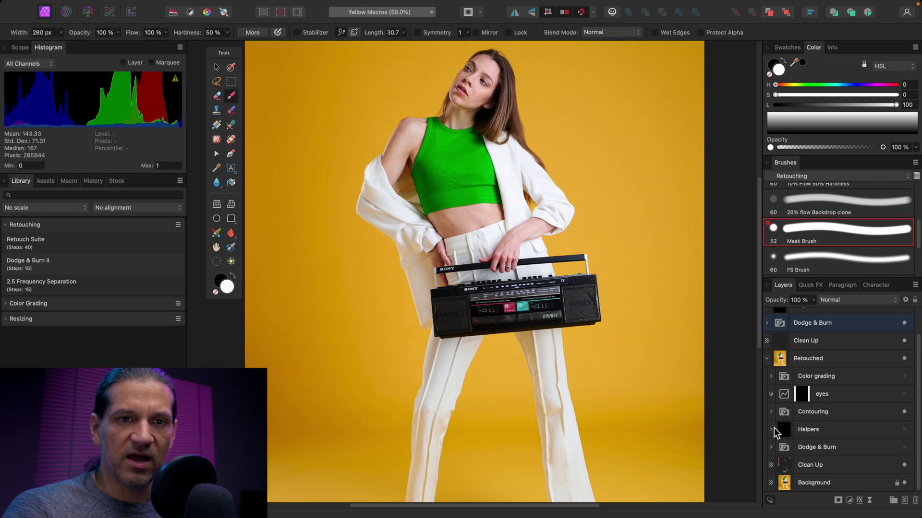
left_click(771, 412)
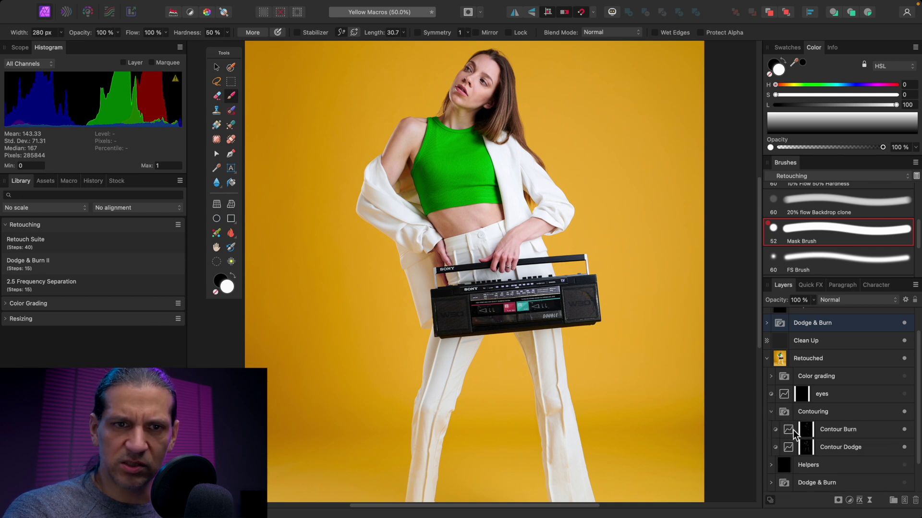
left_click(848, 433)
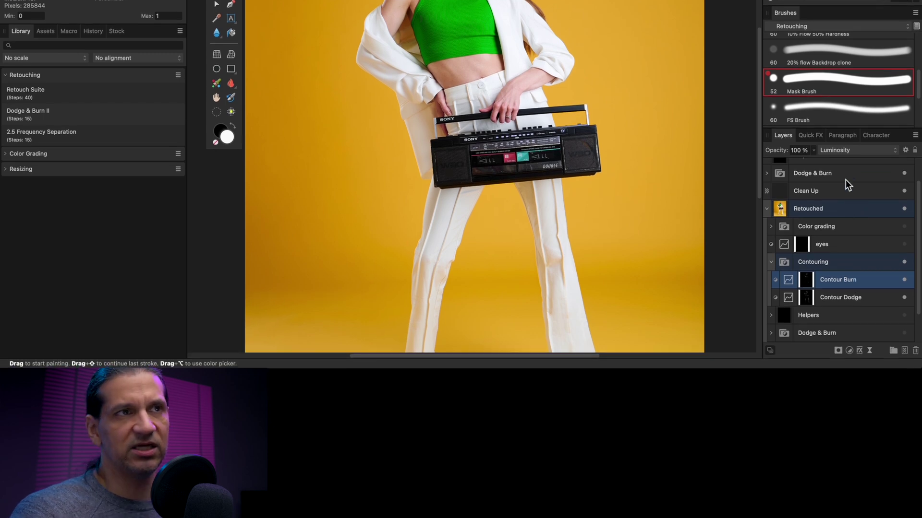
double_click(789, 281)
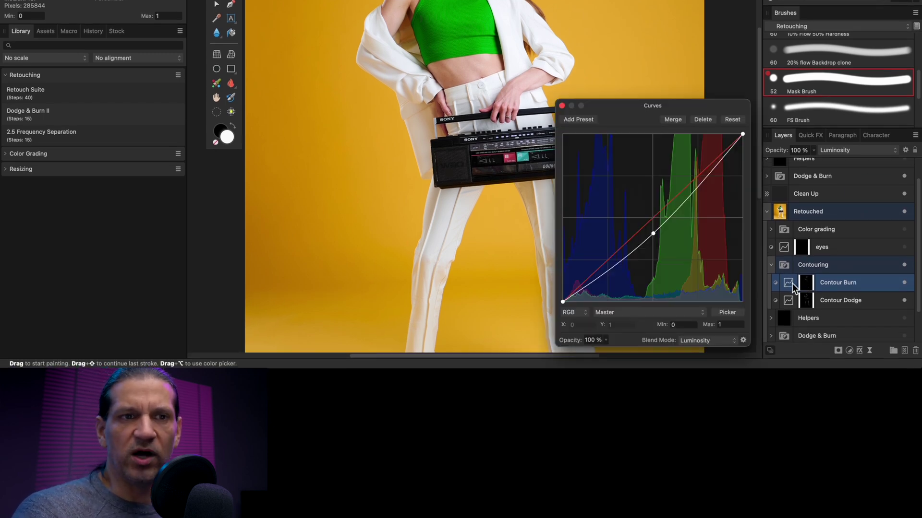
left_click(562, 105)
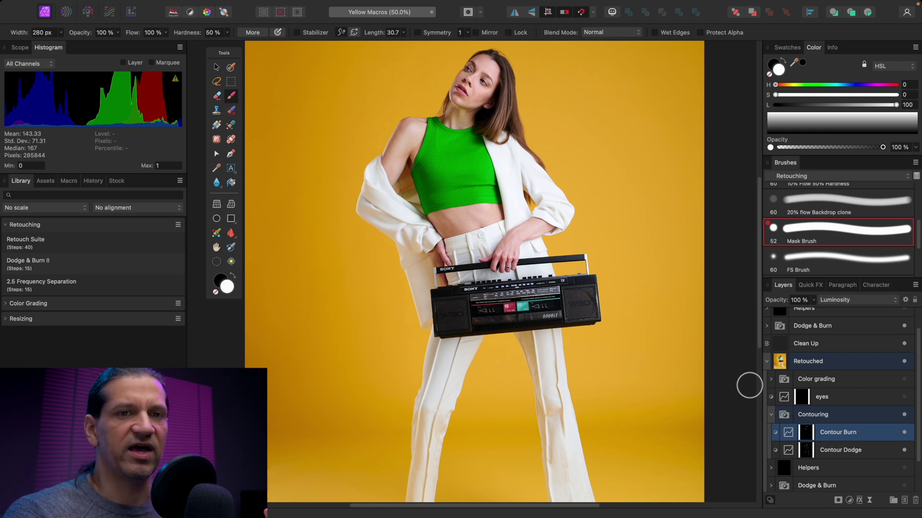
Reopen the Contour Burn curve, nudge its point, and preview the layer in Normal blend mode
double_click(788, 433)
left_click_drag(655, 385, 658, 427)
left_click(854, 301)
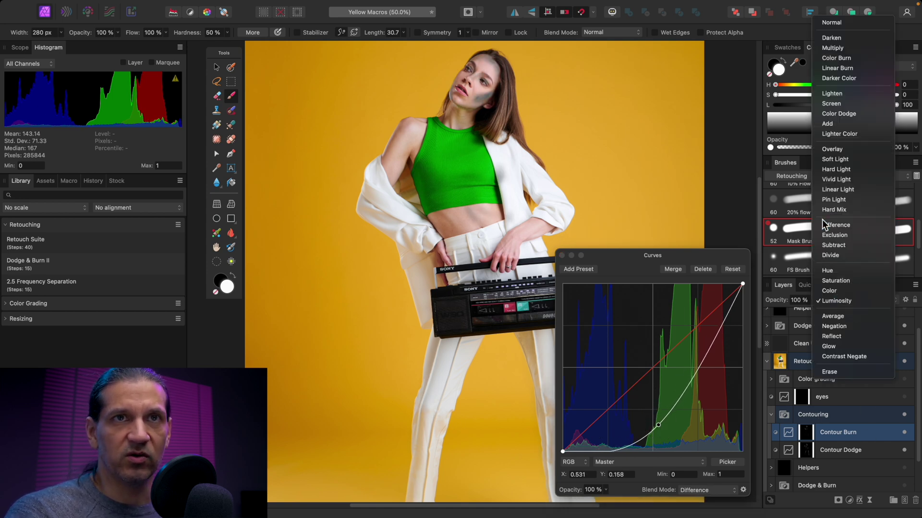
left_click(833, 24)
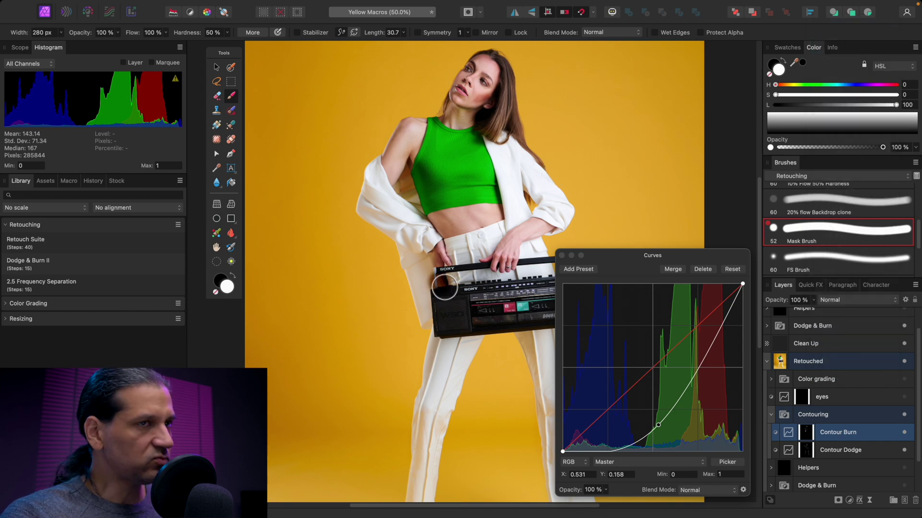
scroll(449, 290, "up", 5)
Test brush sizes with dabs near the hair edge, undoing the large one and shrinking the brush
key("bracketright")
key("bracketright")
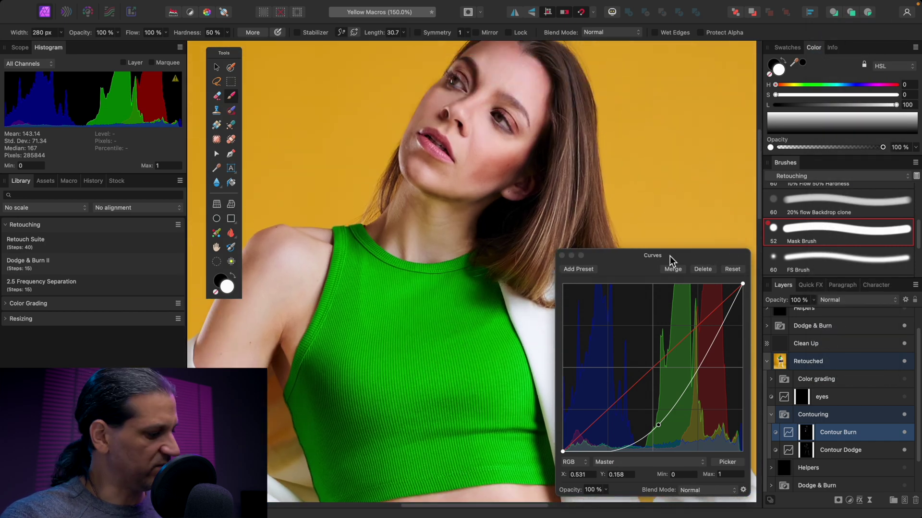
left_click(668, 255)
key("bracketleft")
key("bracketleft")
key("bracketleft")
key("bracketleft")
key("bracketleft")
key("bracketleft")
key("bracketleft")
key("bracketleft")
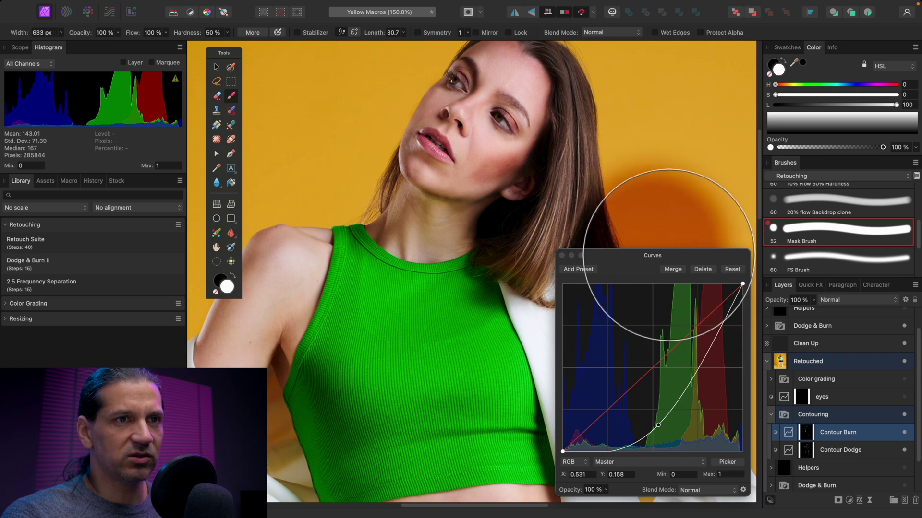
key("ctrl+z")
left_click(674, 236)
key("bracketleft")
key("bracketleft")
key("bracketleft")
key("bracketleft")
key("bracketleft")
key("bracketleft")
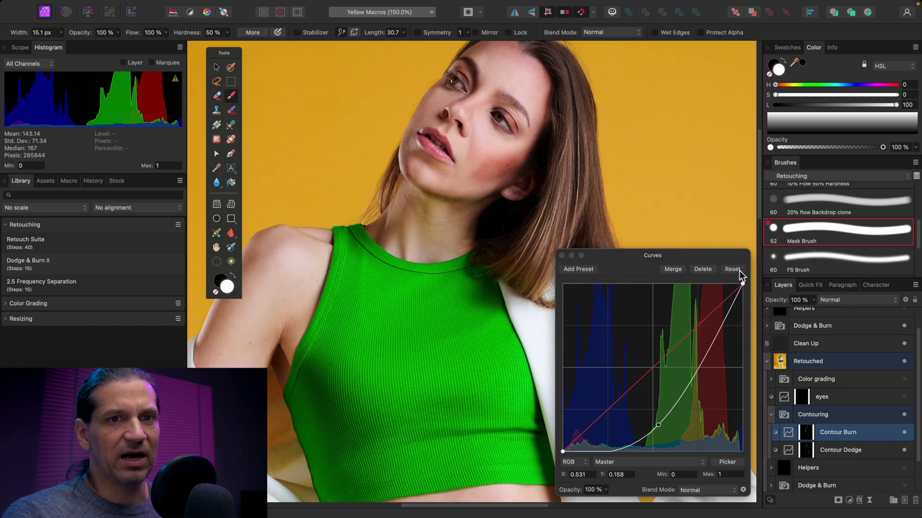
Return Contour Burn to Luminosity and raise the curve point to about 0.51 in, 0.41 out
left_click(851, 302)
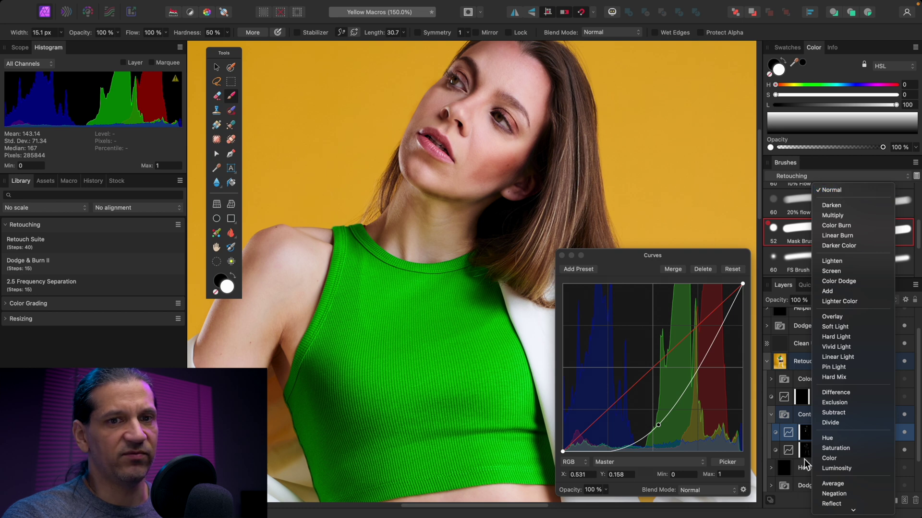
left_click(839, 469)
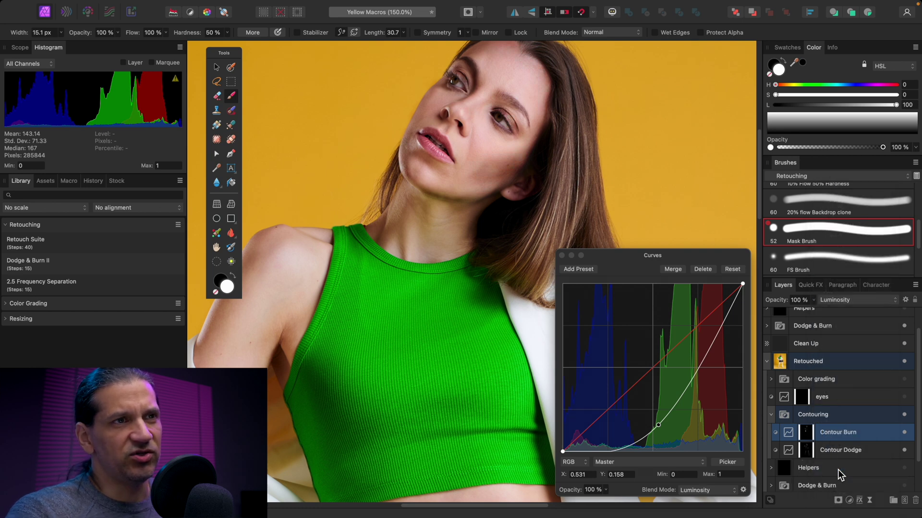
left_click(660, 428)
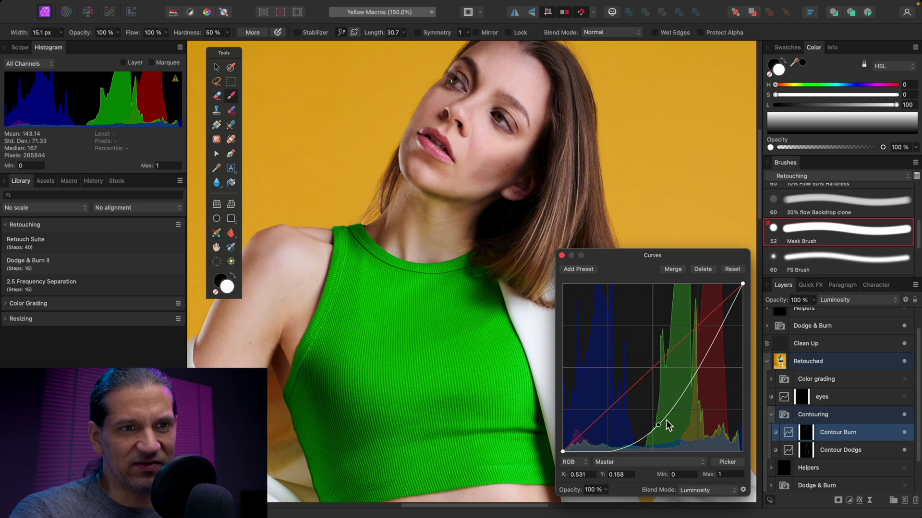
left_click_drag(661, 429, 657, 389)
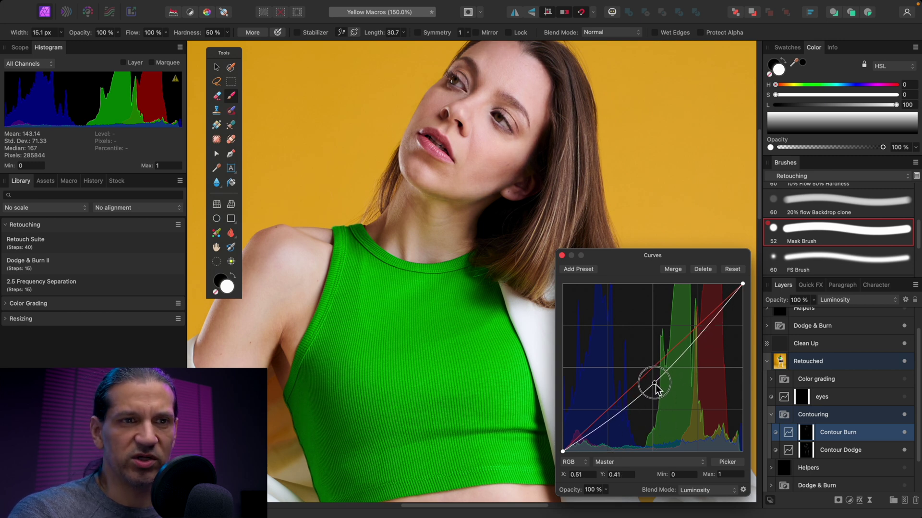
left_click(561, 255)
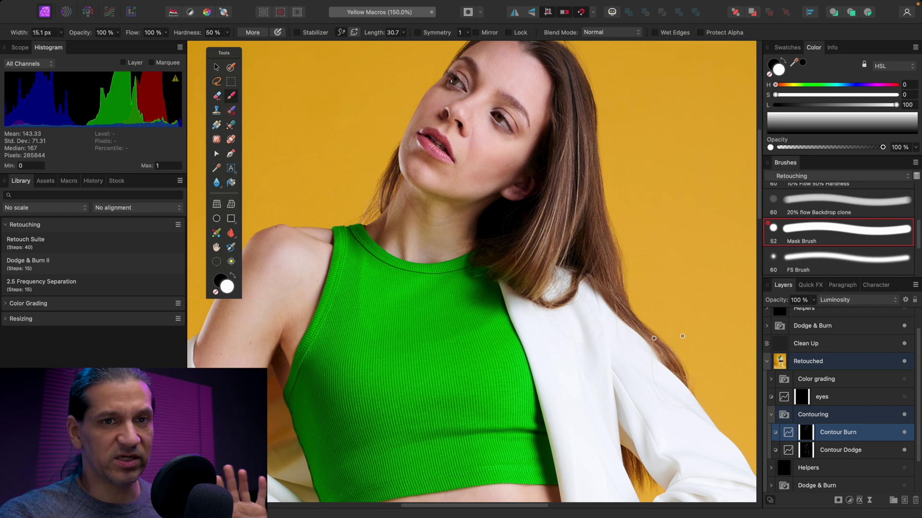
Collapse Contouring and Retouched, select Contouring, run the Dodge & Burn II macro and collapse its group
left_click(771, 415)
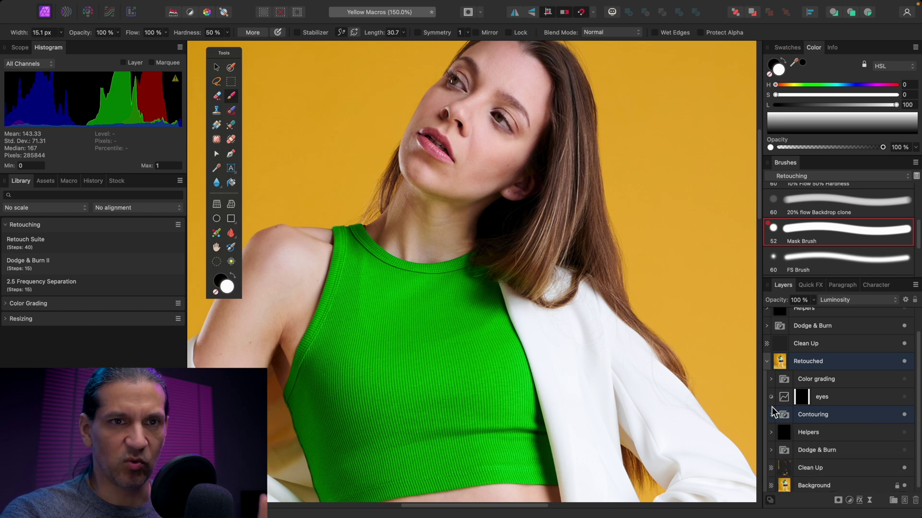
left_click(767, 362)
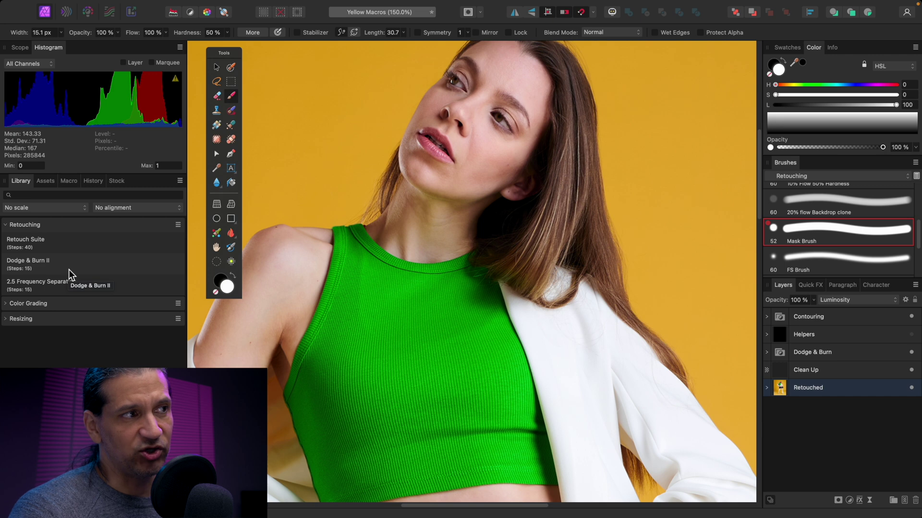
left_click(834, 318)
left_click(834, 319)
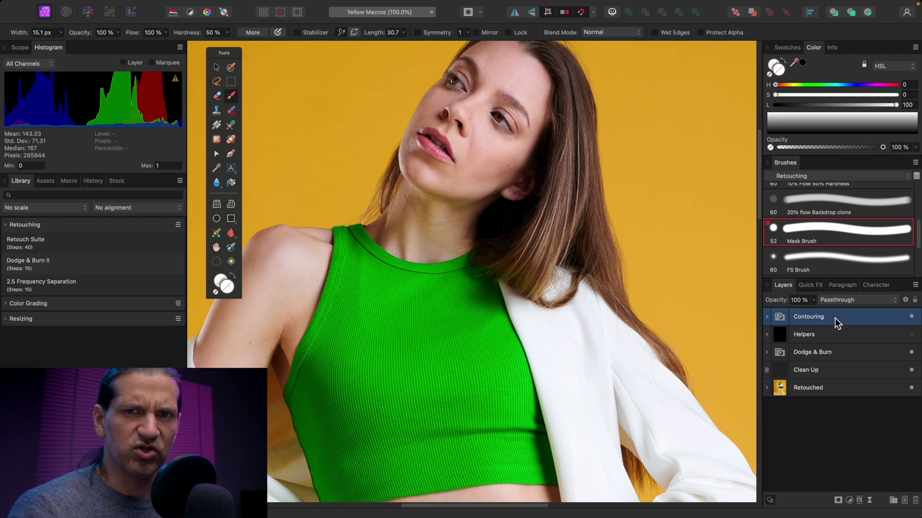
left_click(11, 272)
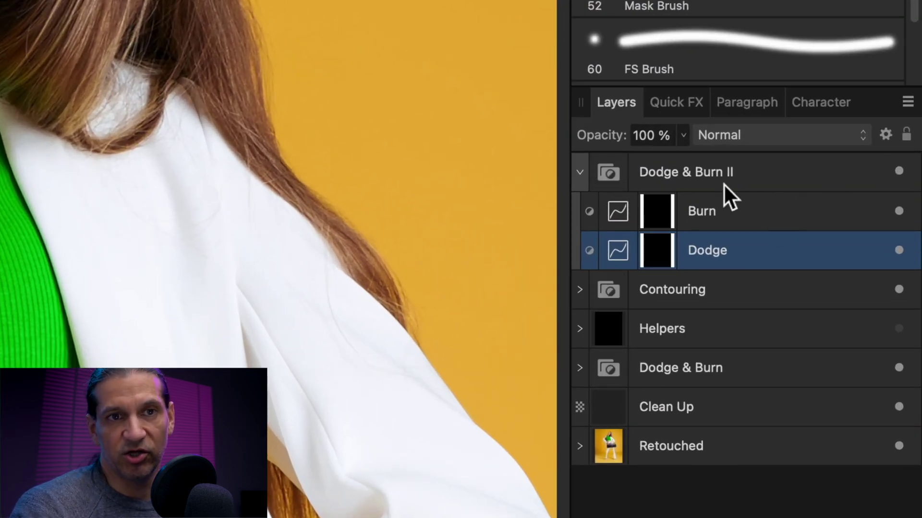
left_click(579, 174)
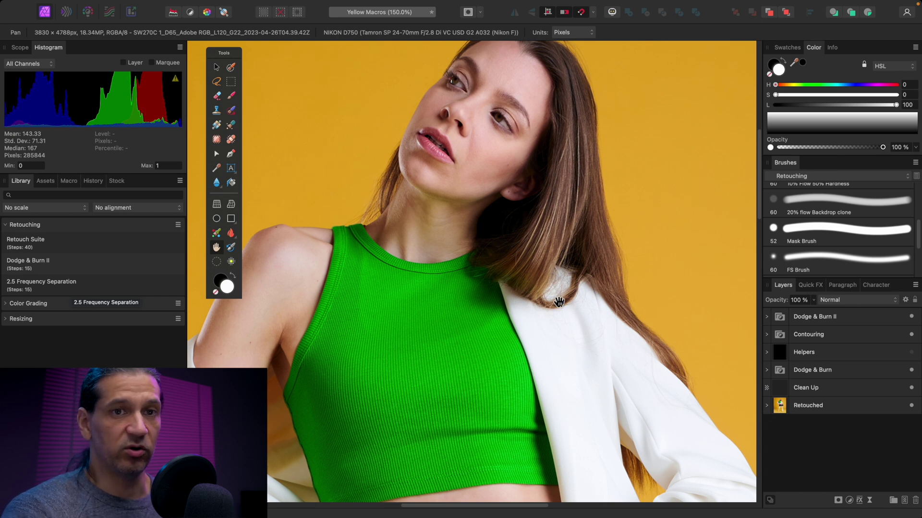
Select Dodge & Burn II and use Layer > Merge Visible to stamp a new Pixel layer on top
left_click(862, 318)
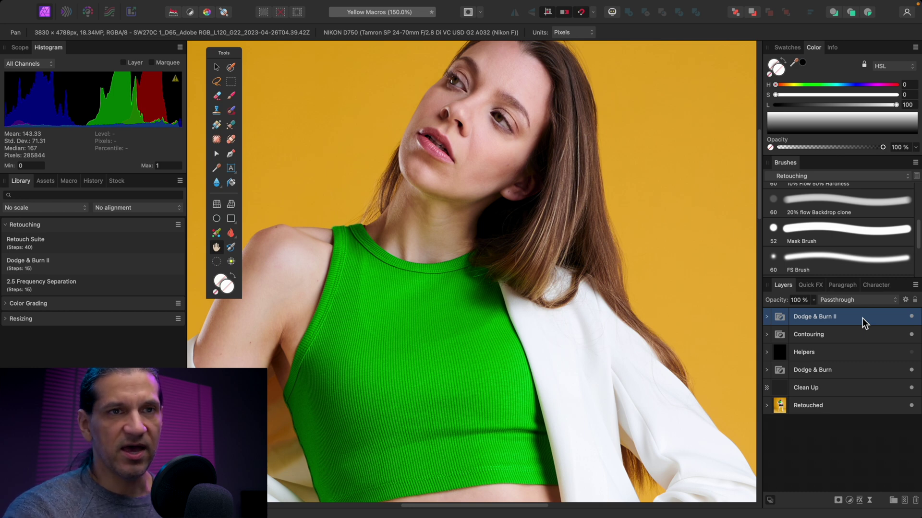
mouse_move(147, 7)
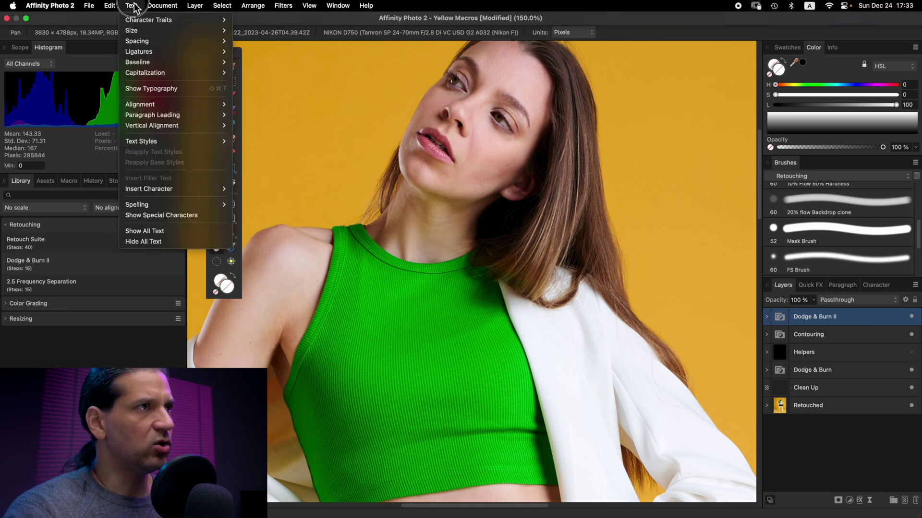
mouse_move(161, 7)
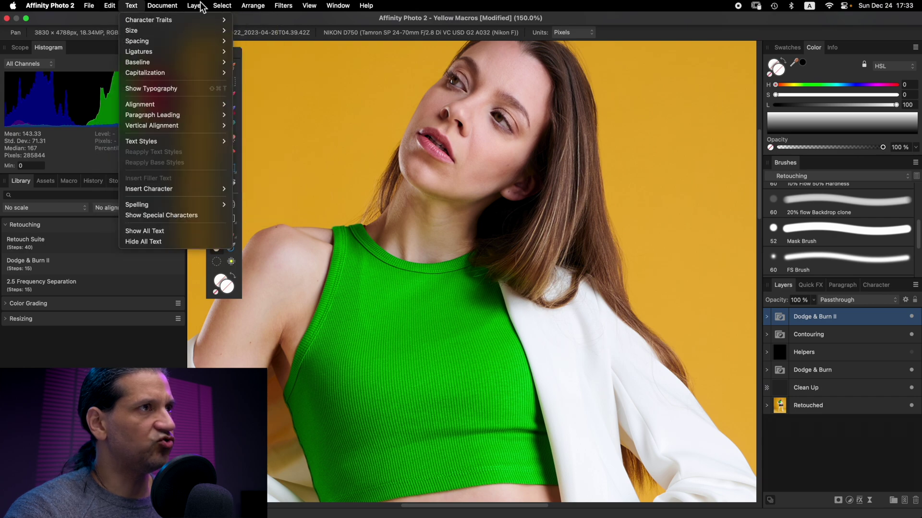
mouse_move(195, 6)
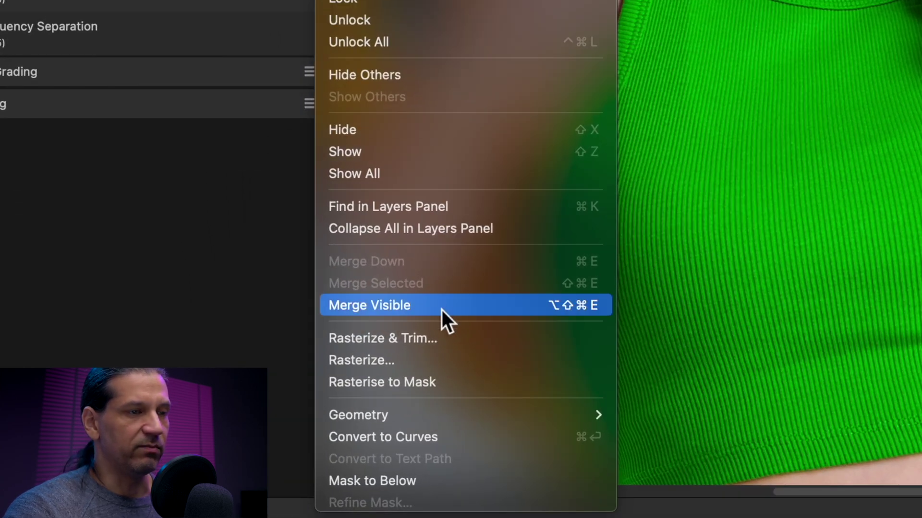
left_click(363, 352)
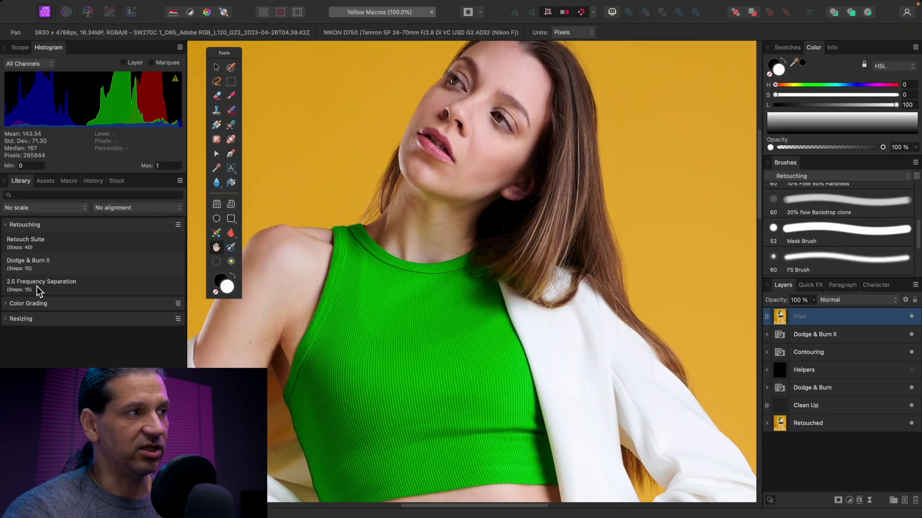
Run the 2.5 Frequency Separation macro and bring the face into view
left_click(35, 285)
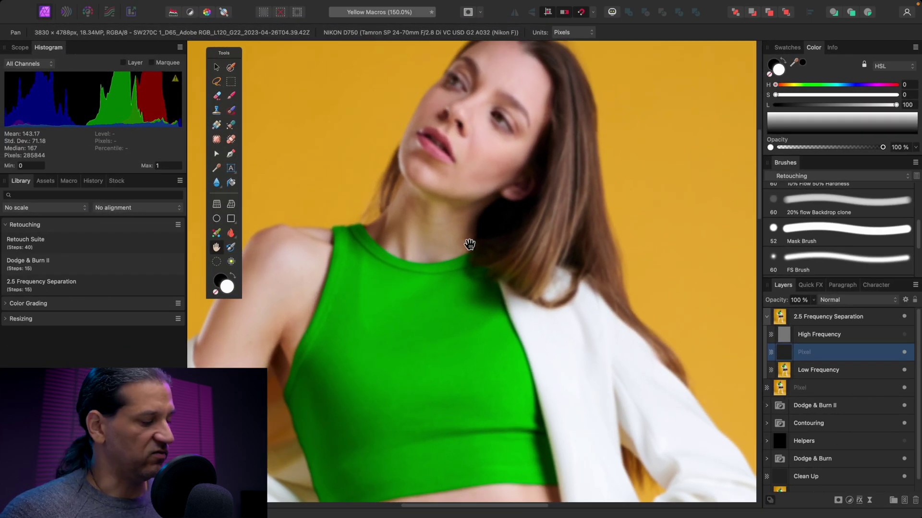
scroll(480, 231, "up", 3)
left_click_drag(493, 222, 484, 360)
scroll(484, 360, "up", 1)
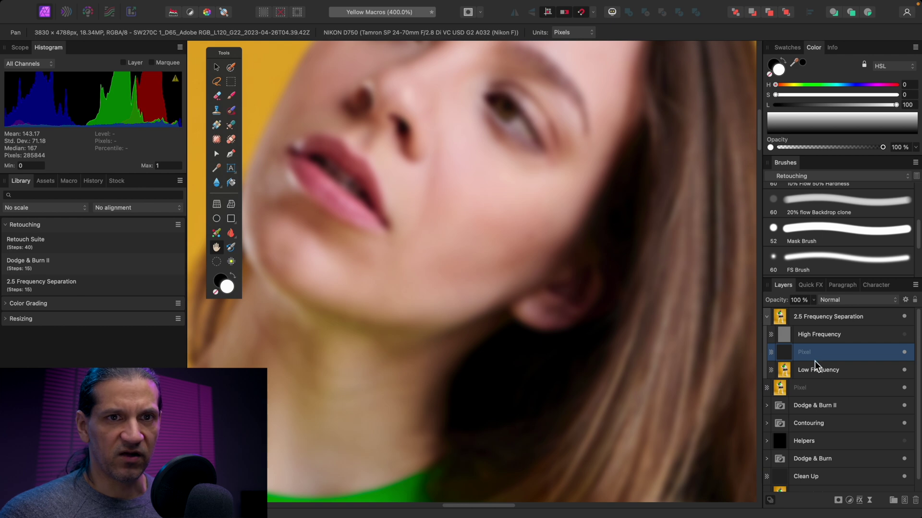
Sample skin colour, undo a stray dab, and pick a larger soft 2% Flow 2 brush
key("b")
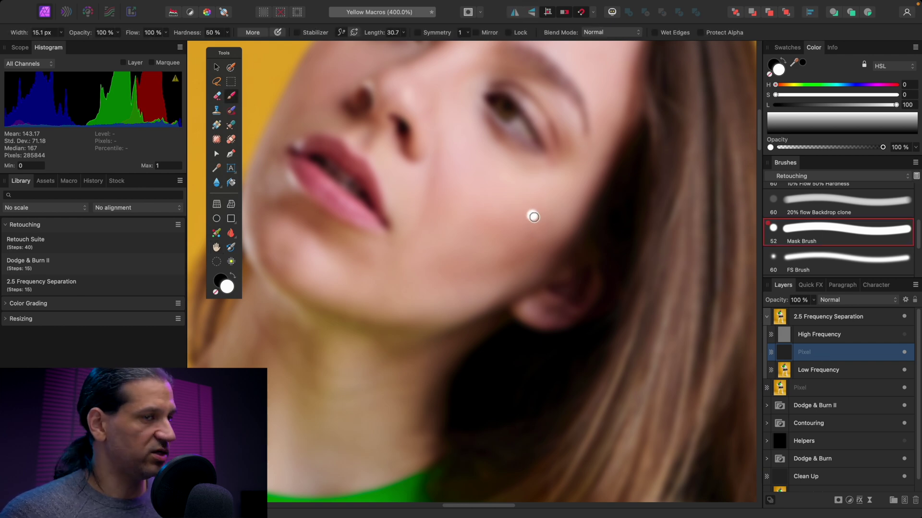
left_click(521, 208, "alt")
left_click(583, 215)
key("ctrl+z")
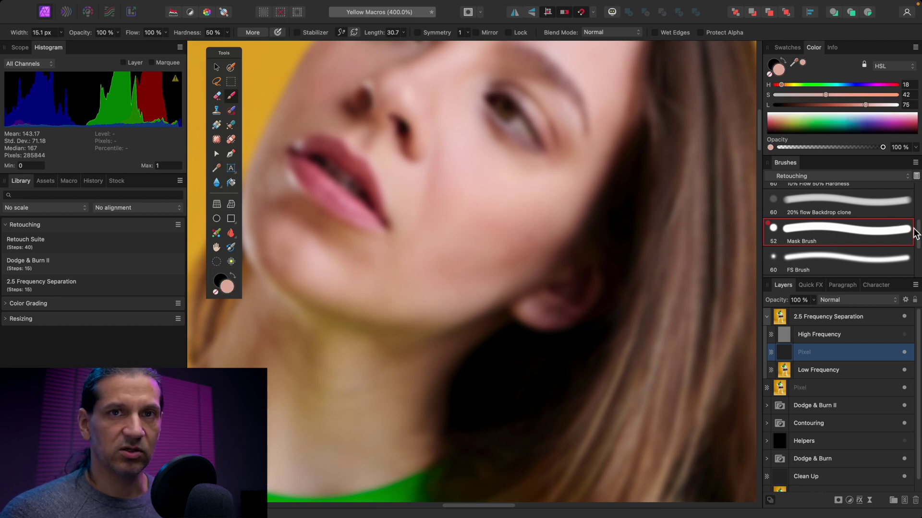
scroll(902, 226, "up", 5)
left_click(887, 201)
key("bracketright")
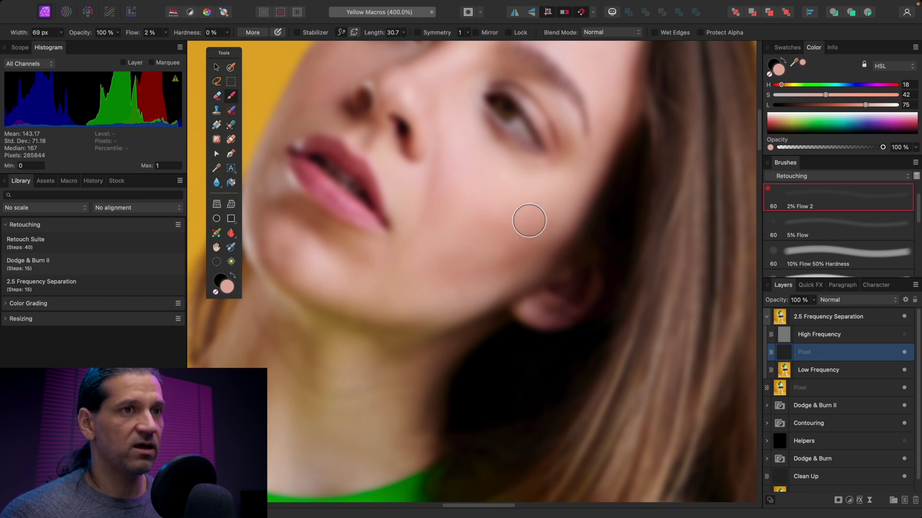
key("bracketright")
key("bracketright")
key("bracketright")
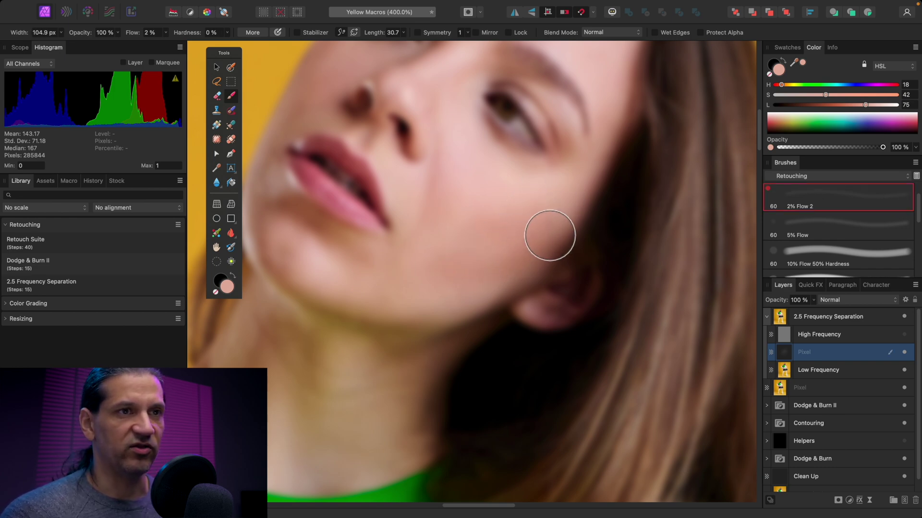
Toggle the High Frequency layer to check detail, then sample a new cheek skin colour
left_click(904, 335)
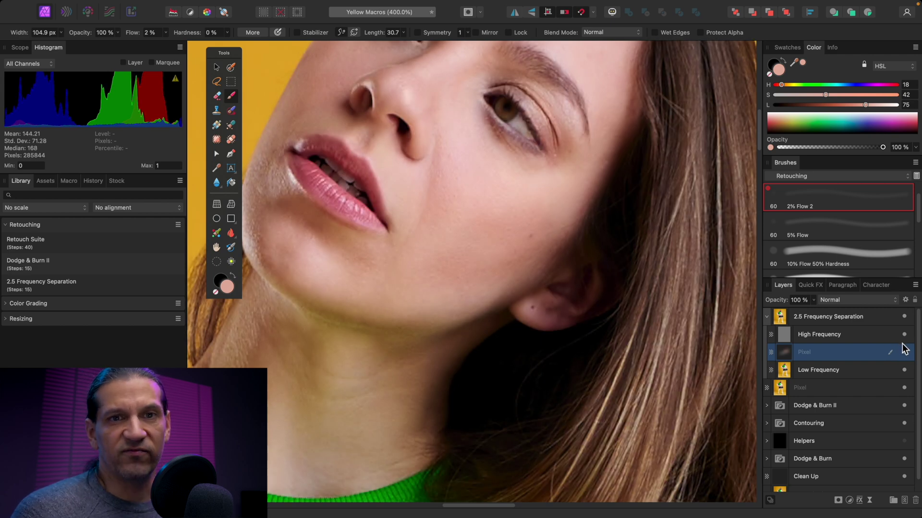
left_click(905, 335)
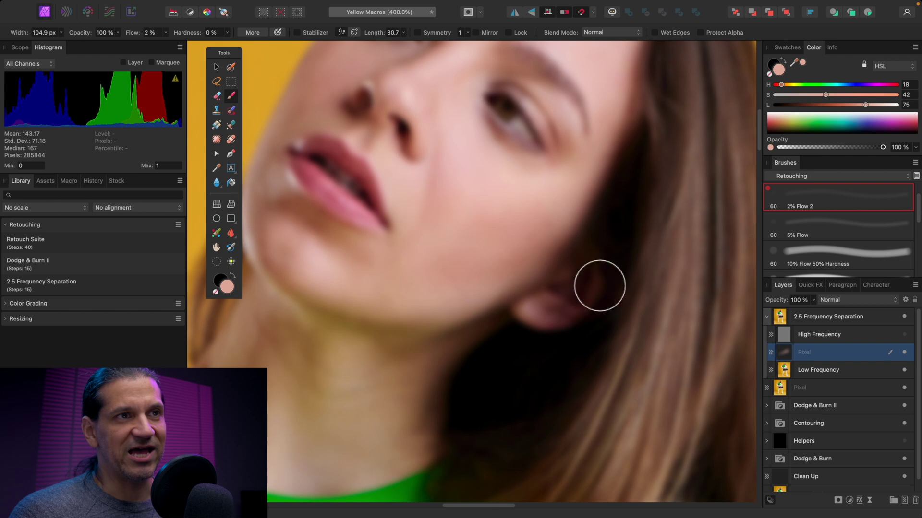
left_click(904, 335)
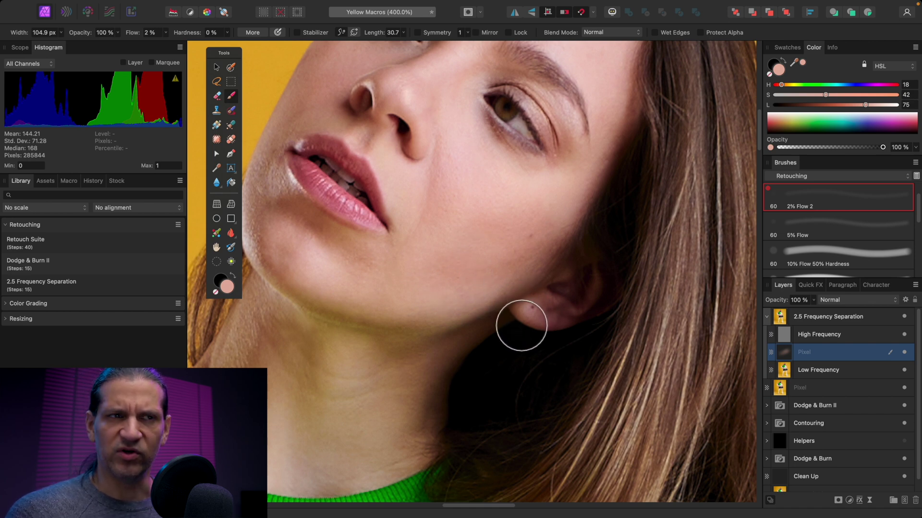
left_click(905, 334)
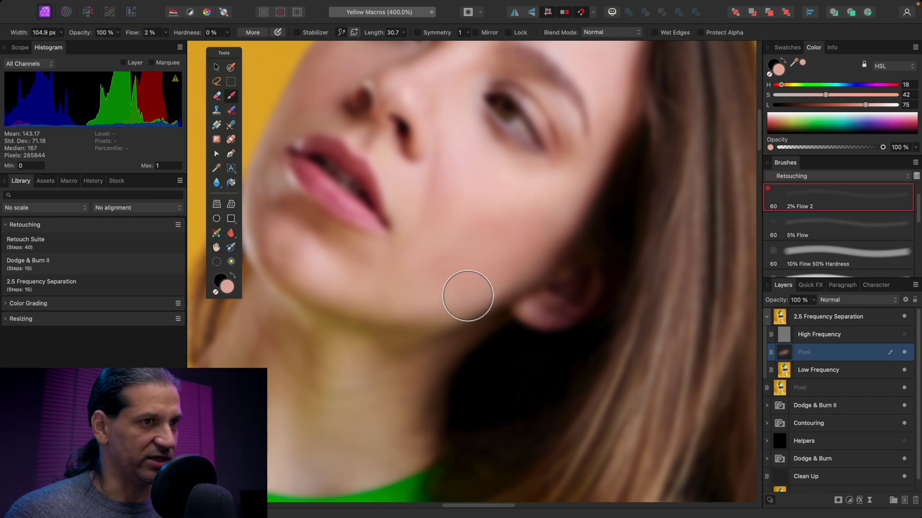
left_click(442, 298, "alt")
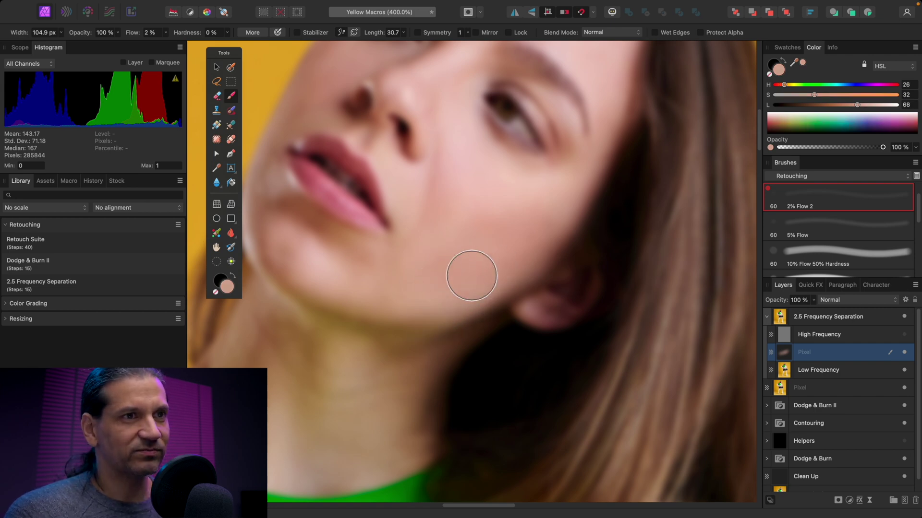
Compare the painted jaw before and after, then collapse the 2.5 Frequency Separation group
left_click(905, 335)
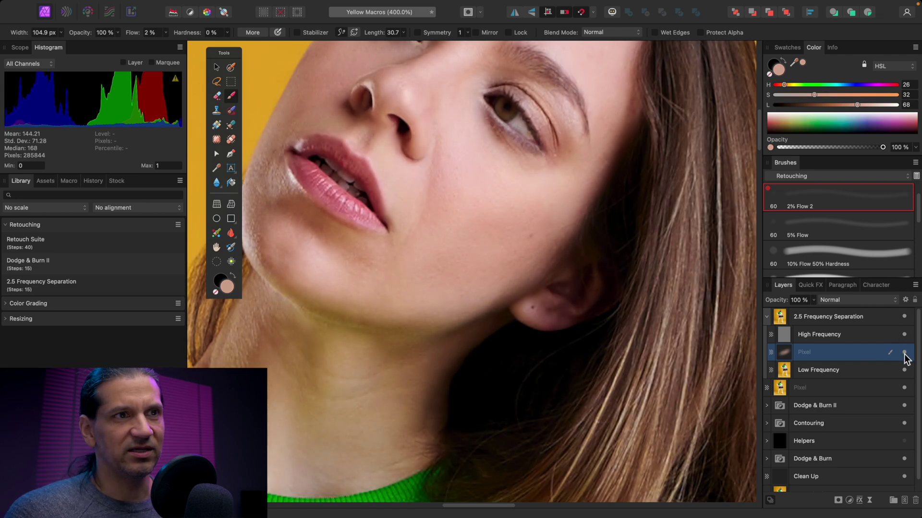
left_click(905, 352)
left_click(904, 353)
left_click(904, 352)
left_click(904, 352)
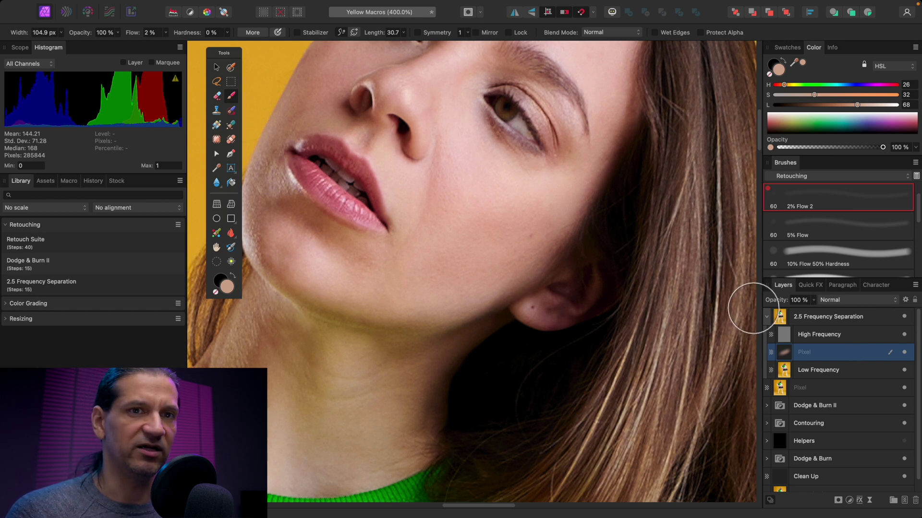
left_click(767, 317)
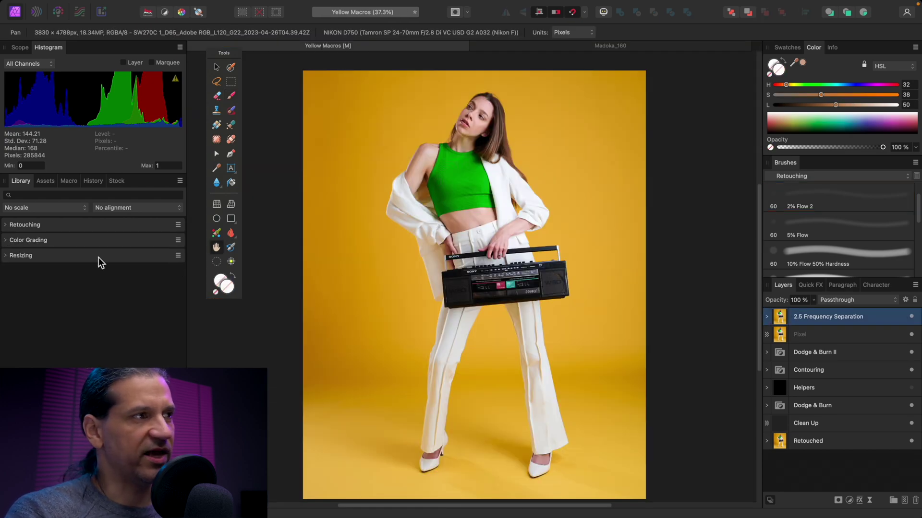
Run the Color grading suite macro and review its HSL Shift, Selective Color, Color Balance and Curves group
left_click(5, 240)
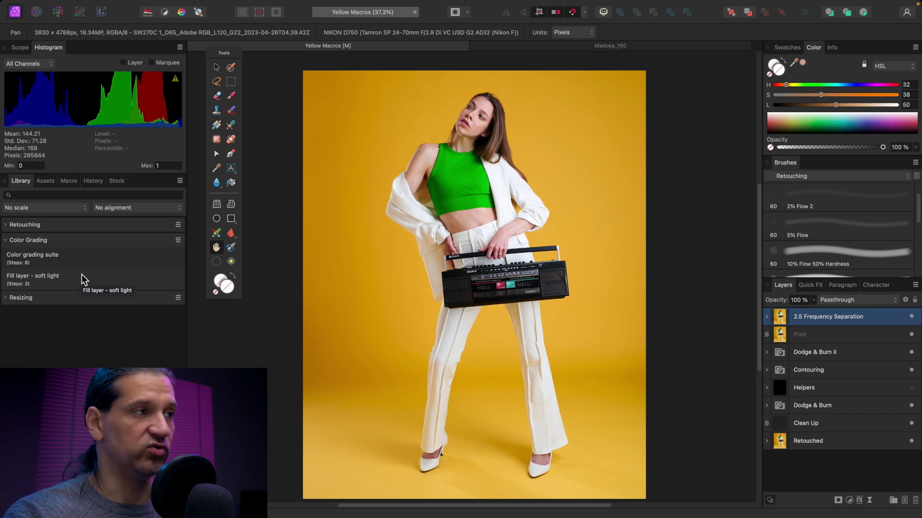
left_click(43, 258)
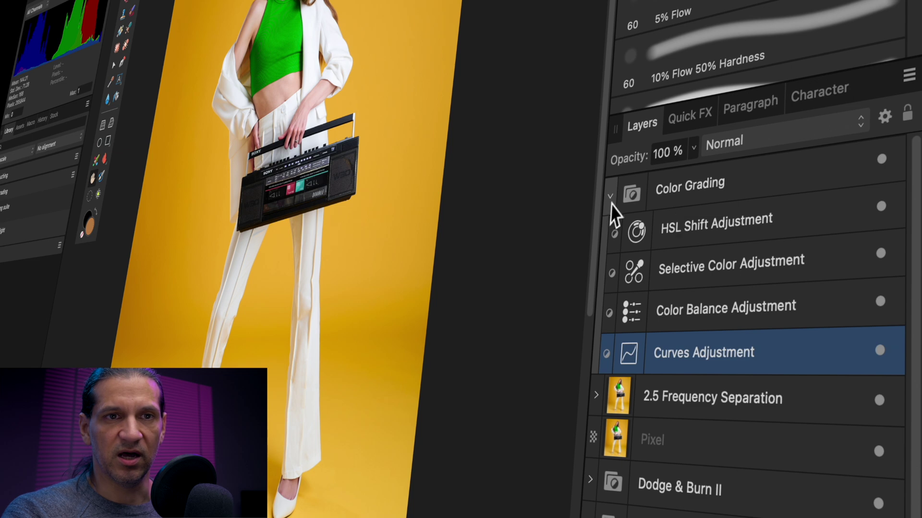
left_click(610, 197)
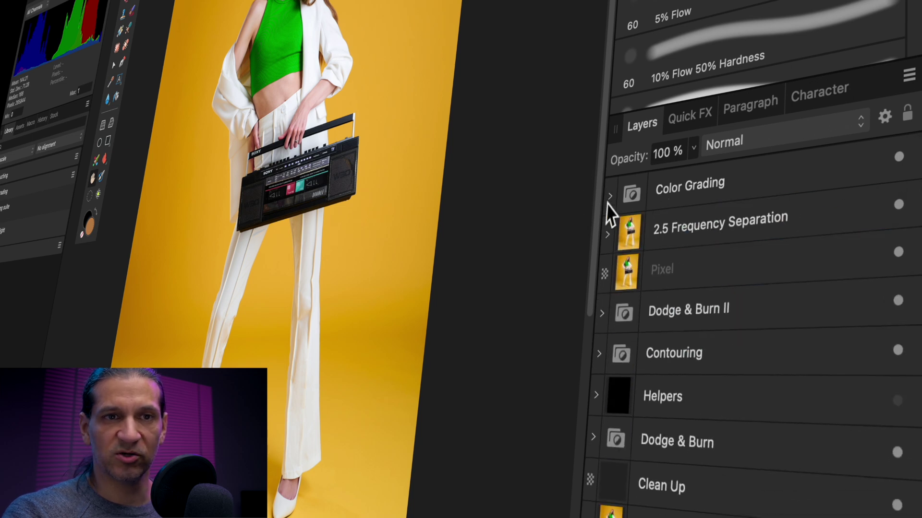
left_click(610, 197)
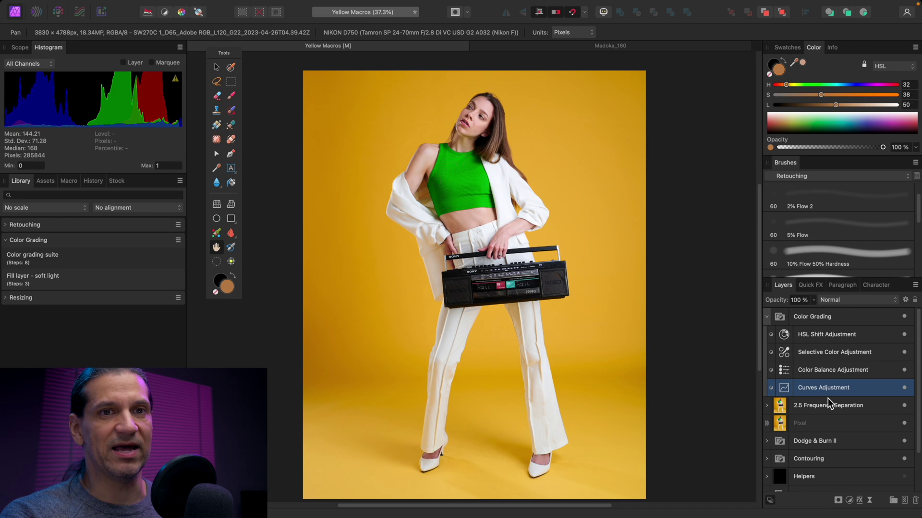
left_click(766, 317)
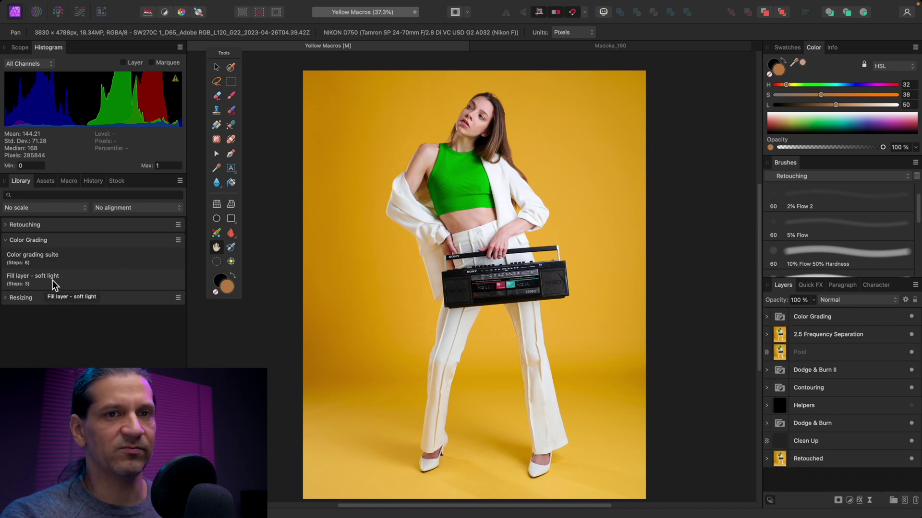
Add the Fill layer - soft light macro to both the yellow portrait and Madoka_160
left_click(806, 315)
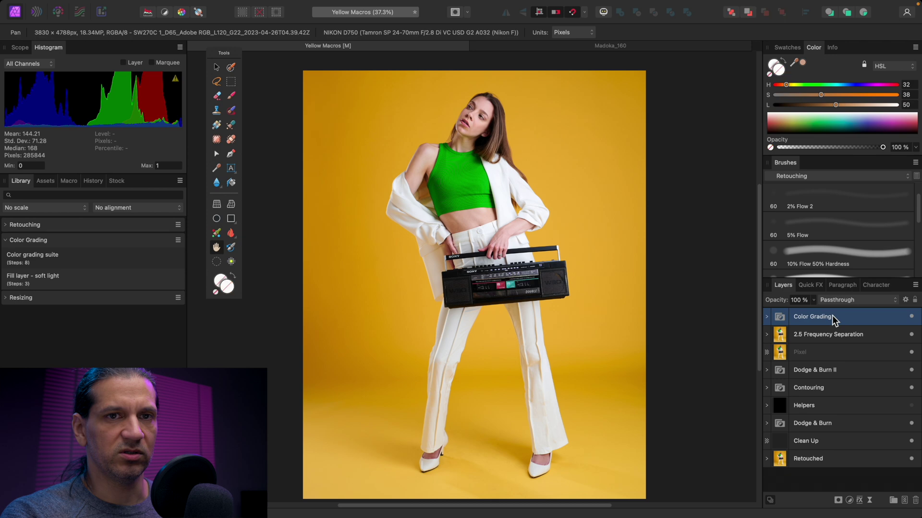
left_click(61, 284)
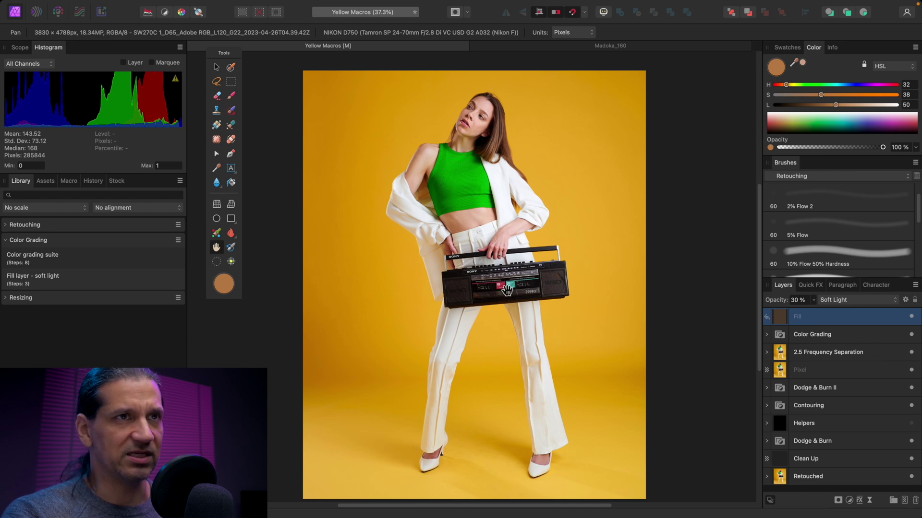
left_click(601, 48)
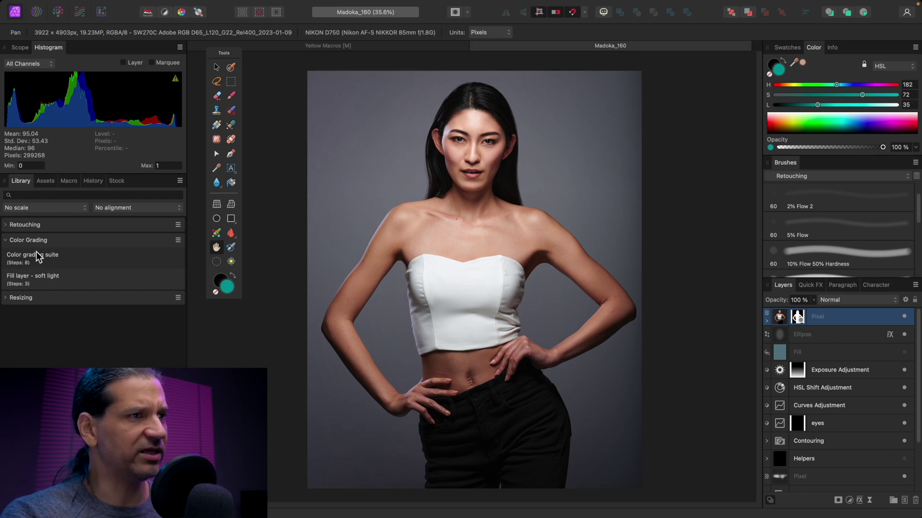
left_click(45, 278)
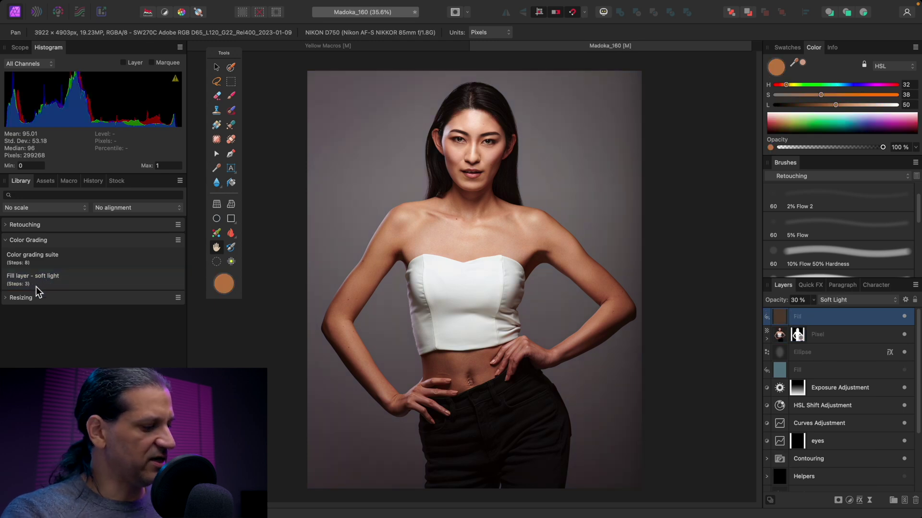
scroll(432, 322, "up", 5)
scroll(478, 330, "down", 3)
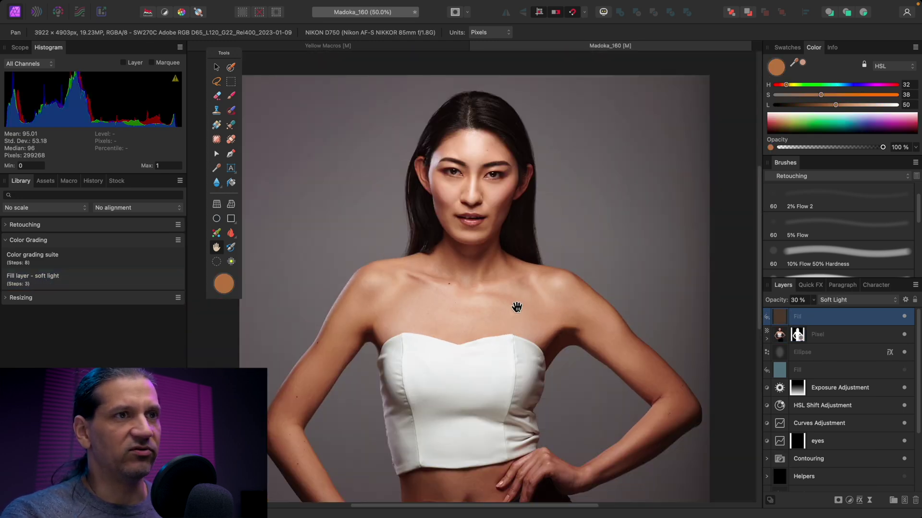
scroll(521, 313, "down", 3)
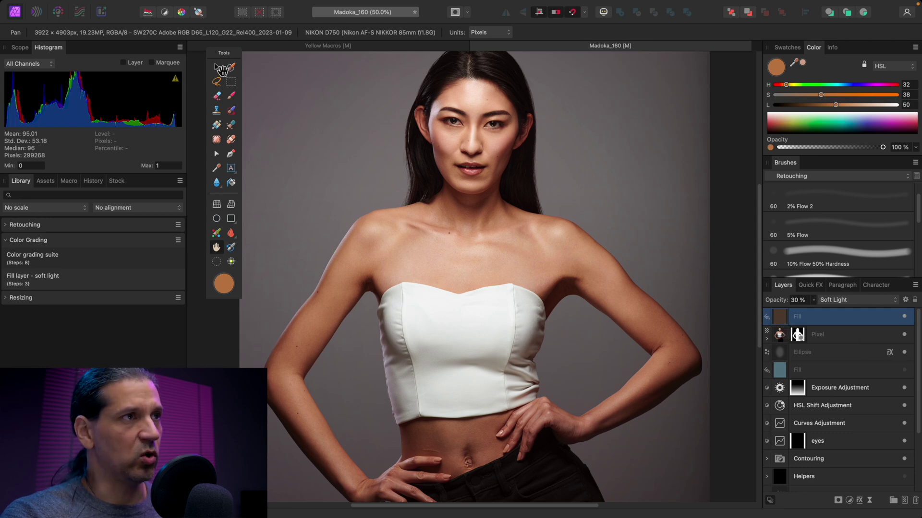
Shift the fill colour's hue, raise saturation to 84, and set the Fill layer to Overlay
left_click(216, 67)
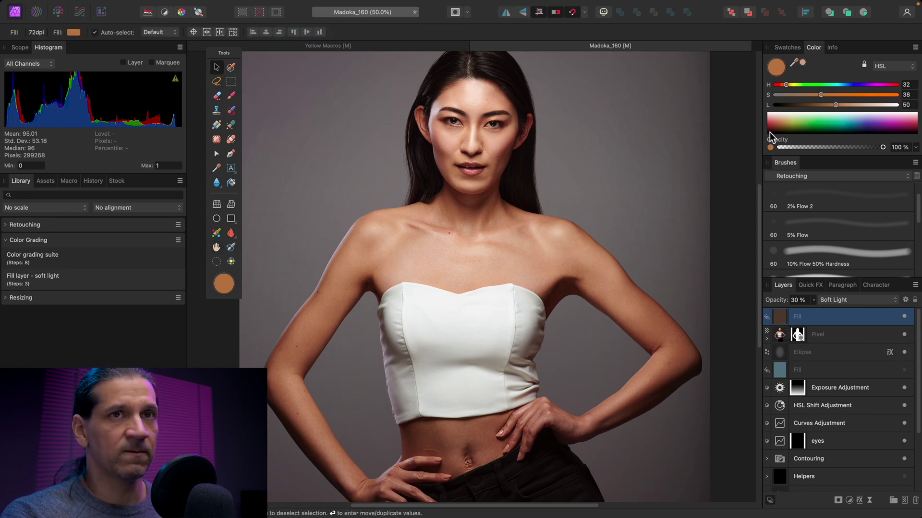
left_click_drag(791, 91, 845, 102)
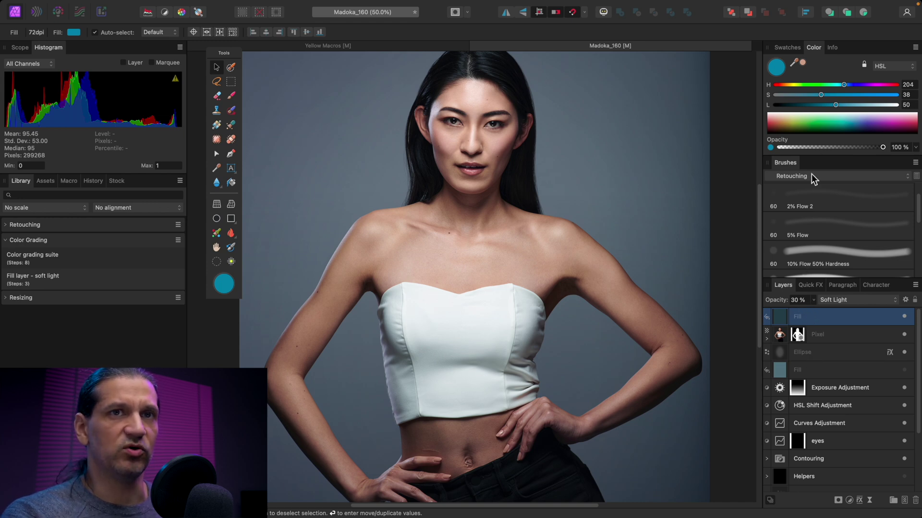
left_click_drag(822, 95, 877, 95)
left_click(813, 300)
left_click_drag(817, 311, 848, 306)
left_click(847, 305)
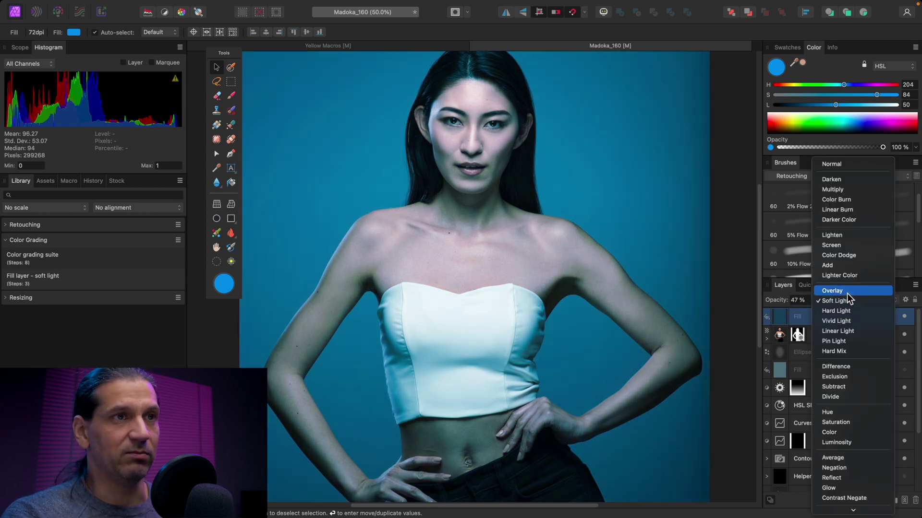
left_click(841, 291)
key("super+0")
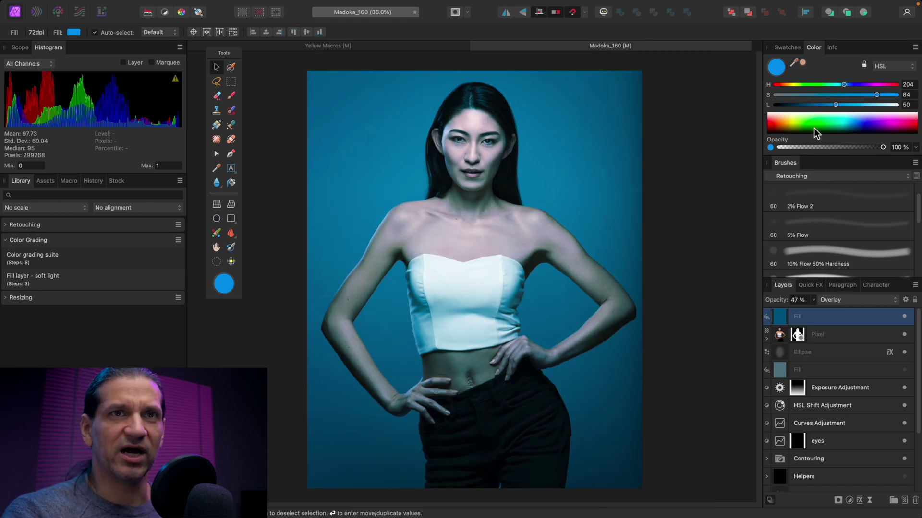
Keep Overlay, lower saturation to 27 and opacity to 30%, and sweep the hue to pinkish-red
left_click(841, 300)
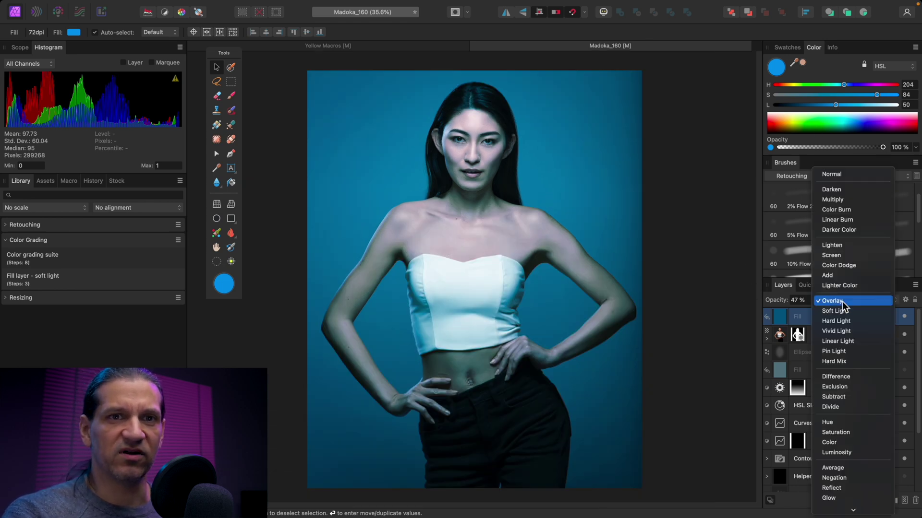
left_click(793, 96)
mouse_move(793, 96)
left_mouse_down()
mouse_move(817, 96)
mouse_move(809, 98)
left_mouse_up()
left_click(813, 300)
left_click_drag(812, 311, 799, 319)
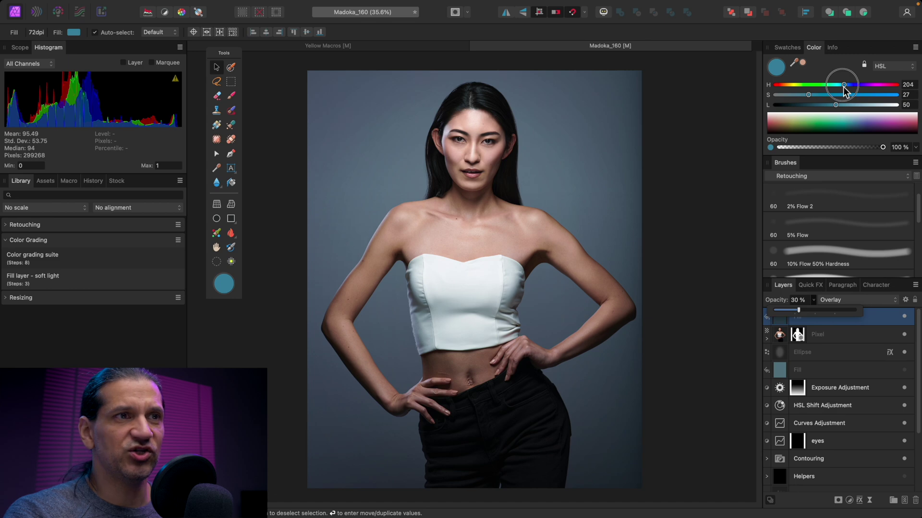
left_click_drag(845, 91, 891, 91)
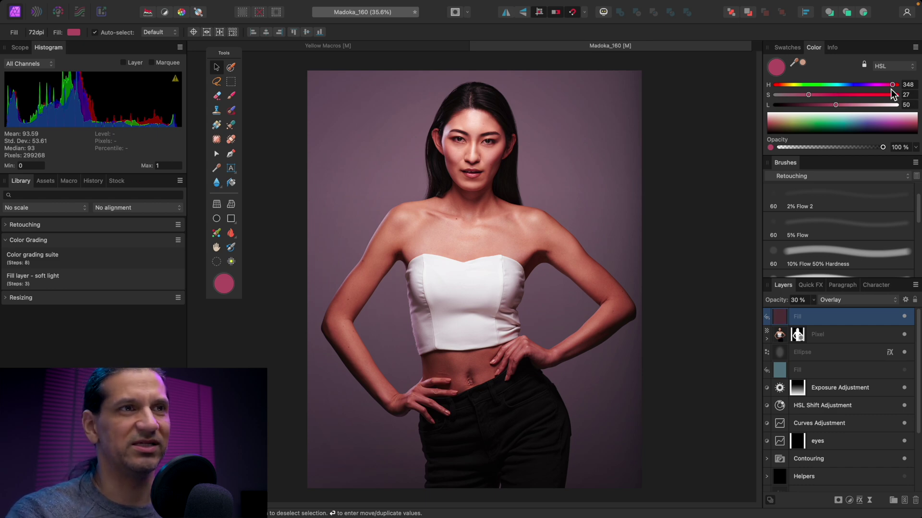
Resize Yellow Macros to 1080×1350 with the Resizing category's Instagram Portrait (4:5) macro
left_click(328, 46)
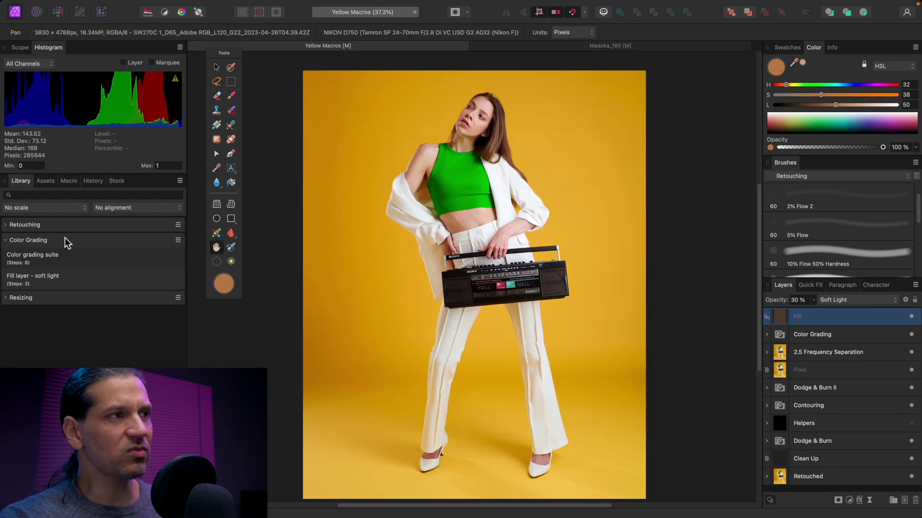
left_click(6, 240)
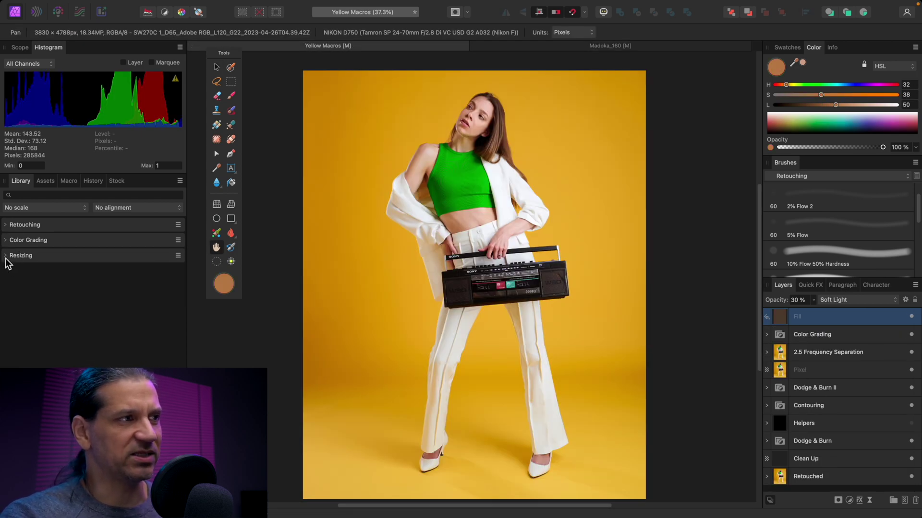
left_click(6, 256)
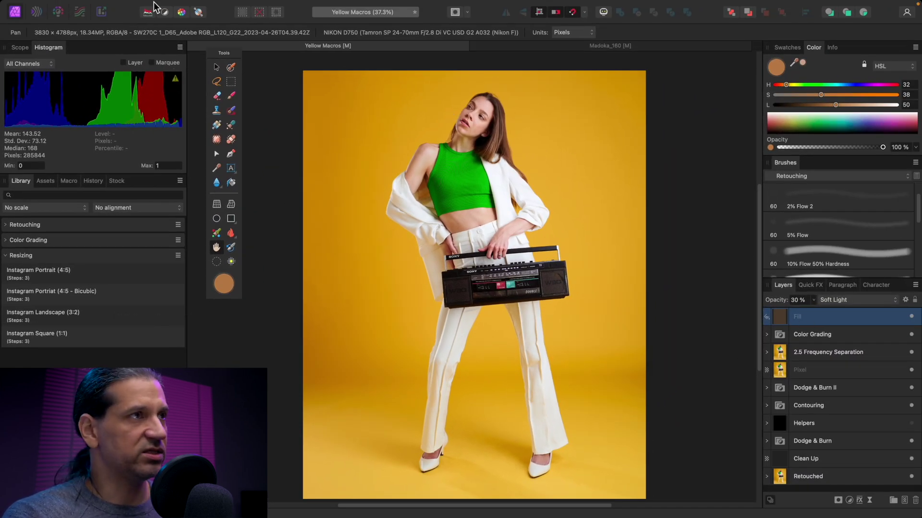
left_click(67, 273)
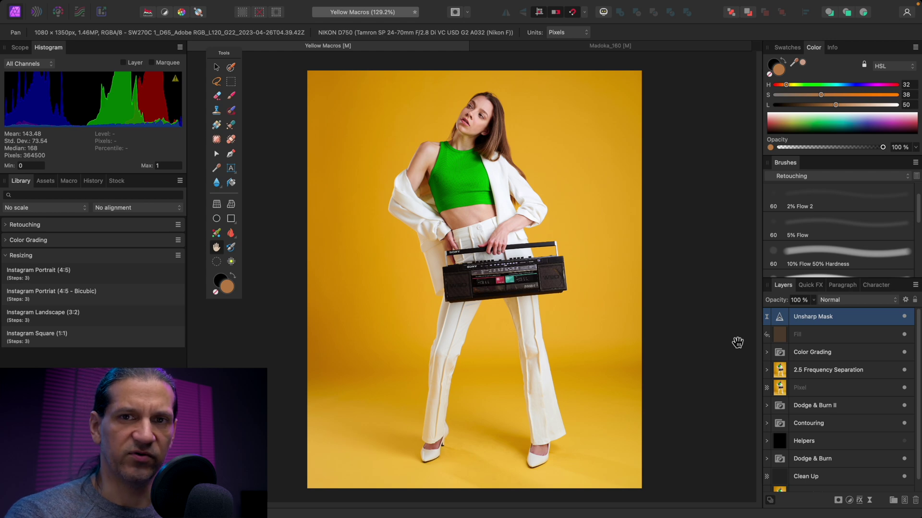
Inspect the 4:5 resize up close, undo it, and fit the image to the window
scroll(590, 309, "up", 5)
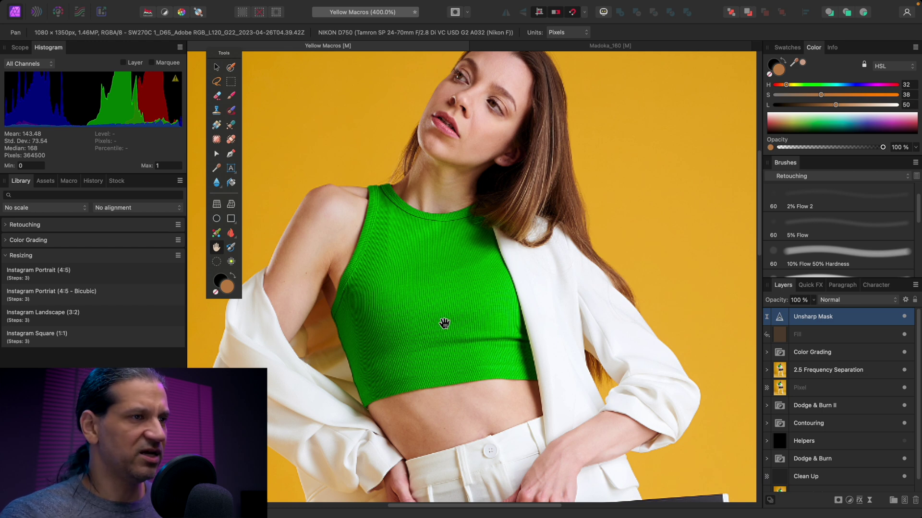
key("super+z")
scroll(473, 315, "up", 5)
scroll(488, 314, "up", 5)
key("super+0")
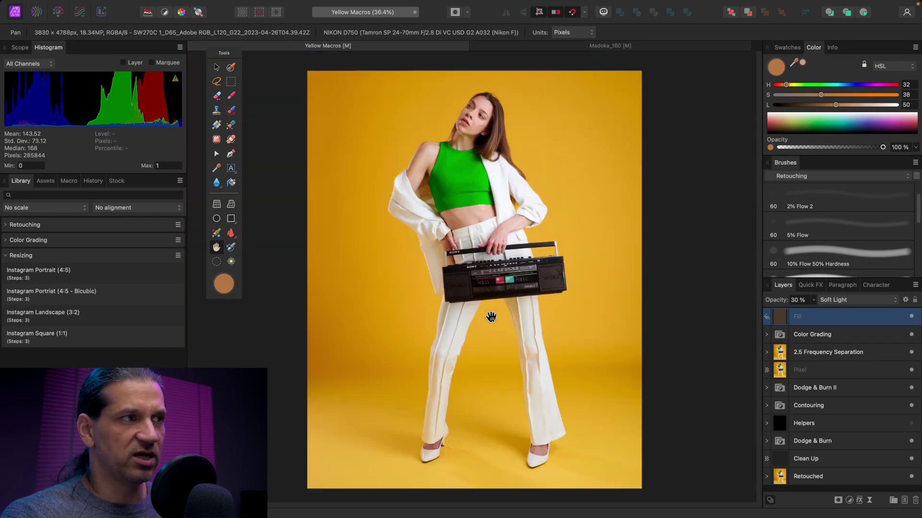
Try Instagram Portrait (4:5 - Bicubic), inspect the result, then undo it
left_click(67, 293)
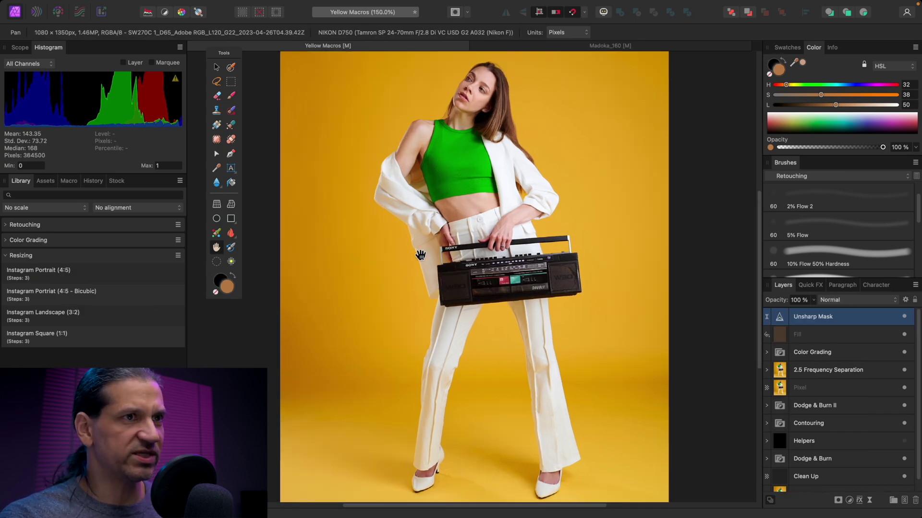
scroll(420, 255, "up", 10)
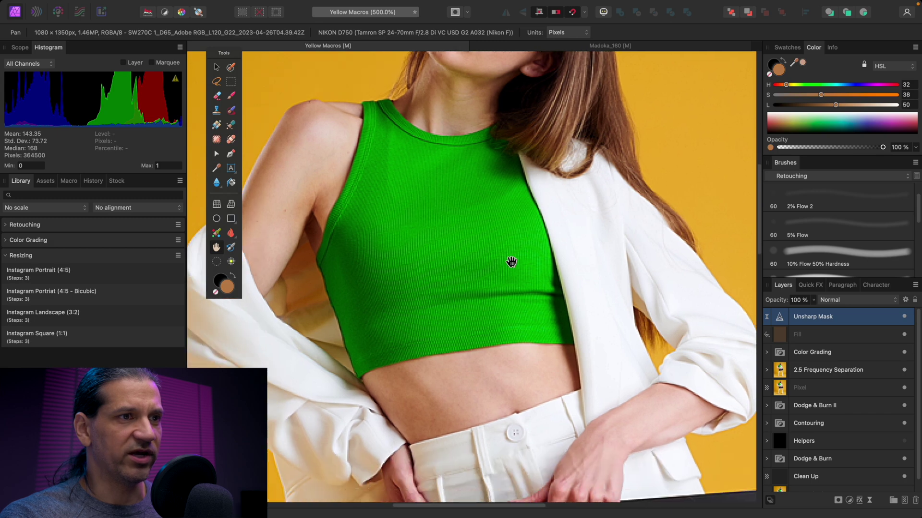
scroll(511, 261, "down", 4)
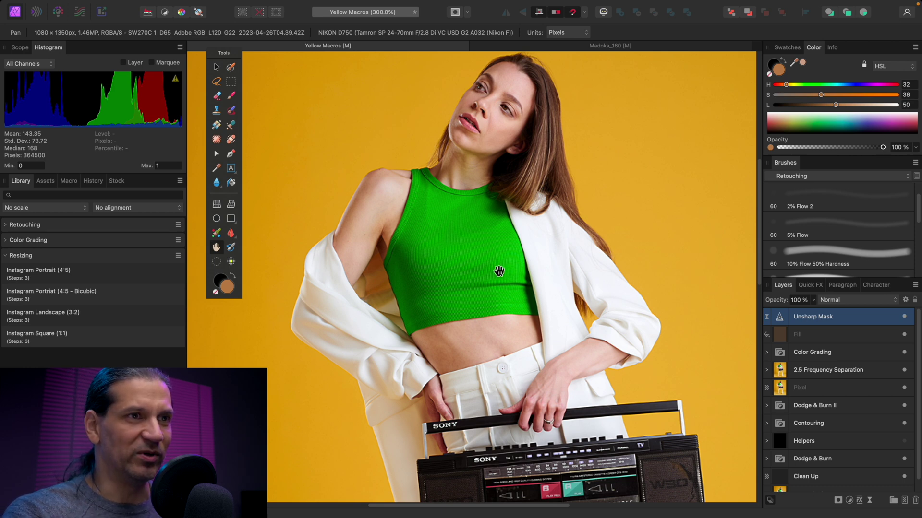
scroll(510, 282, "down", 5)
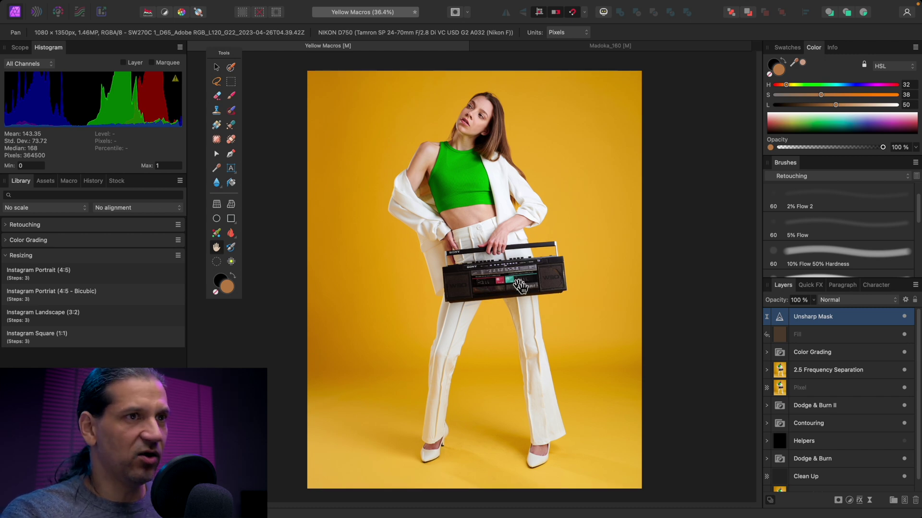
key("super+z")
Reapply Instagram Portrait (4:5) and undo once to remove the duplicate Unsharp Mask layer
left_click(54, 274)
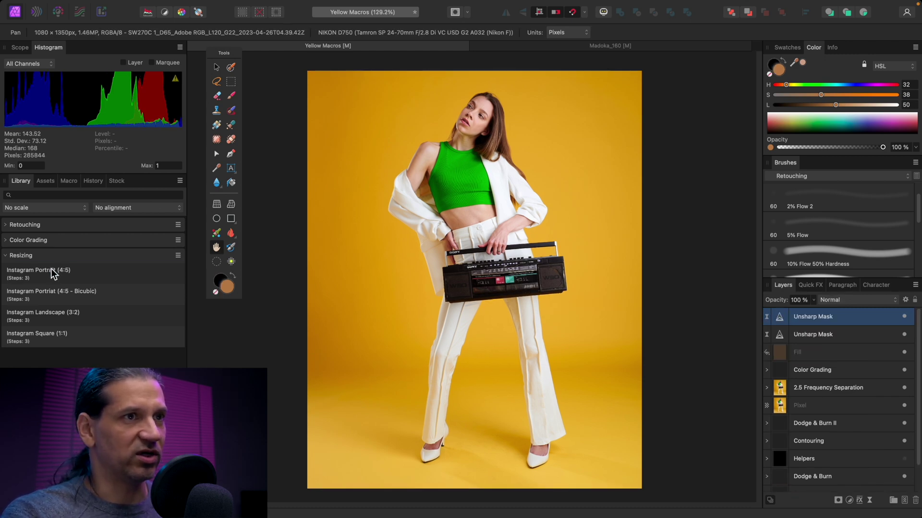
key("super+z")
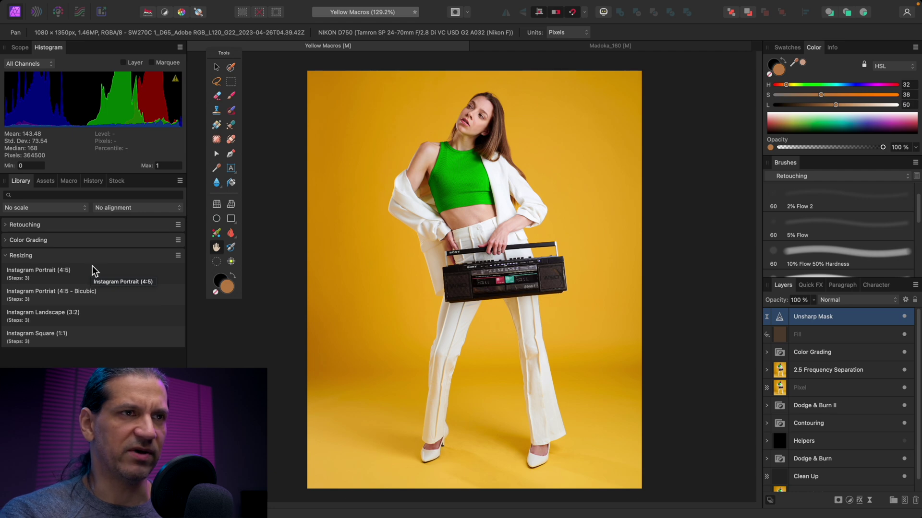
Try Instagram Square (1:1) and Landscape (3:2) resizes, undoing each back to 3830×4788
left_click(49, 337)
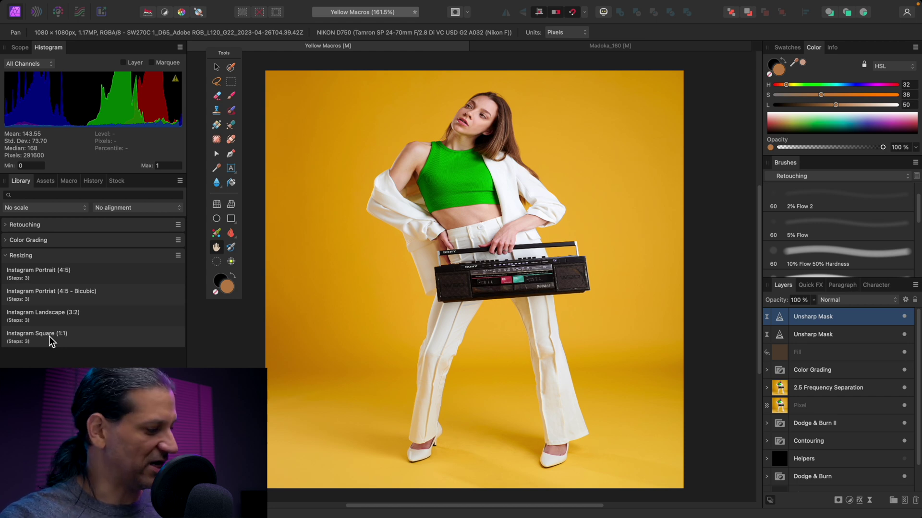
key("super+z")
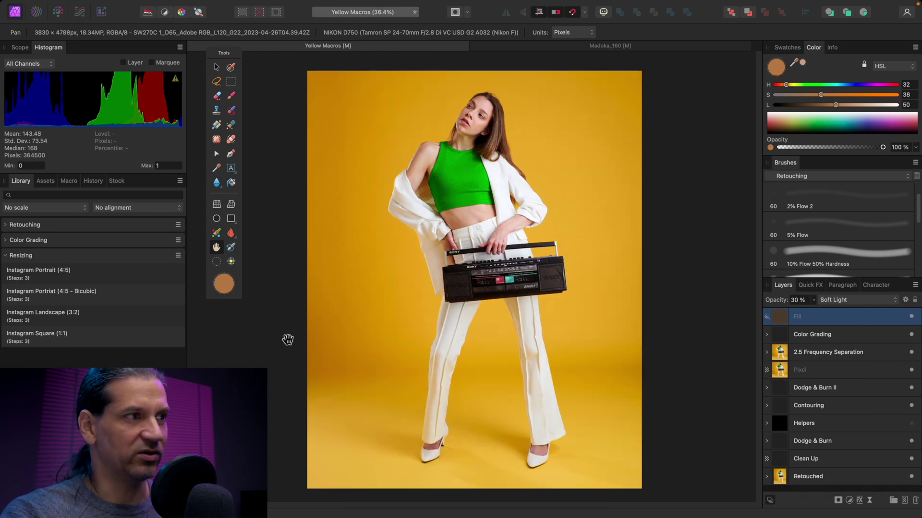
left_click(83, 319)
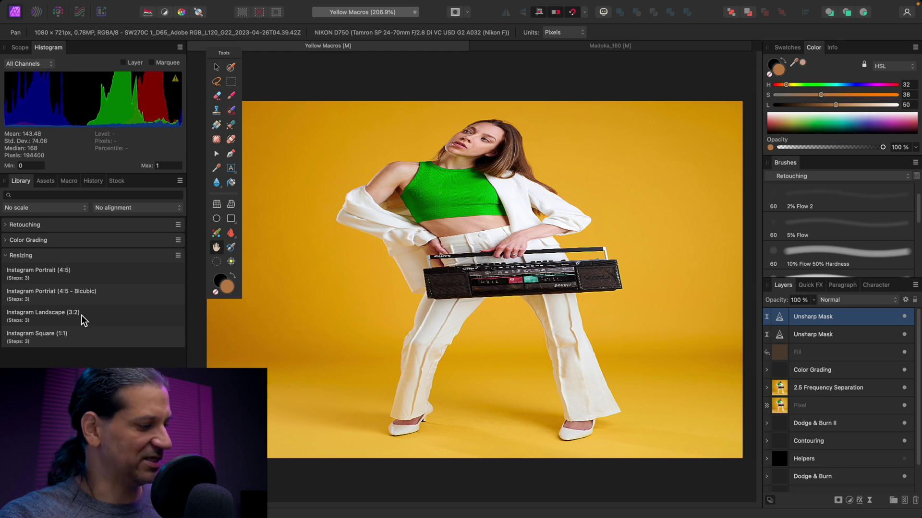
scroll(446, 308, "down", 2)
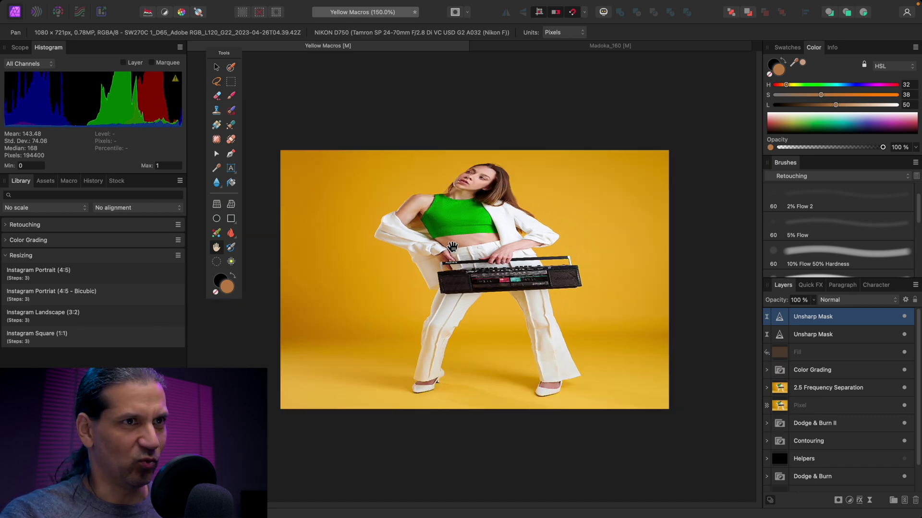
key("super+z")
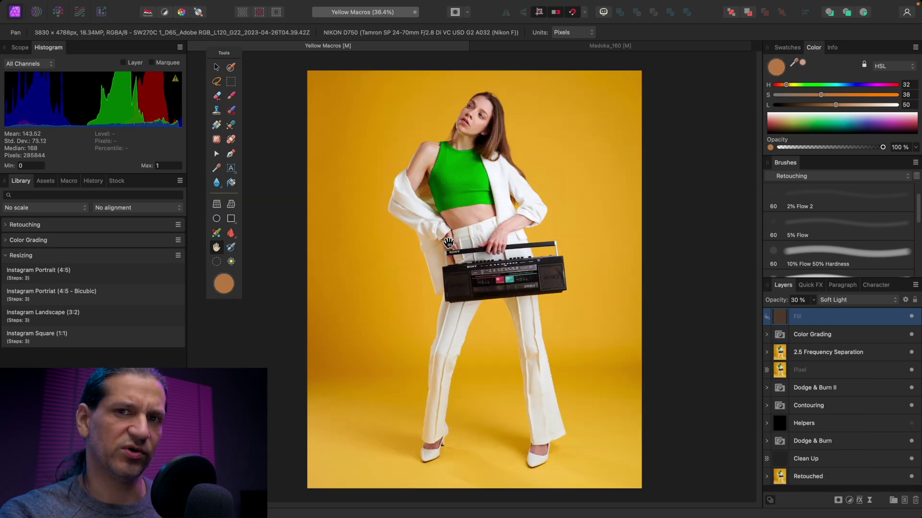